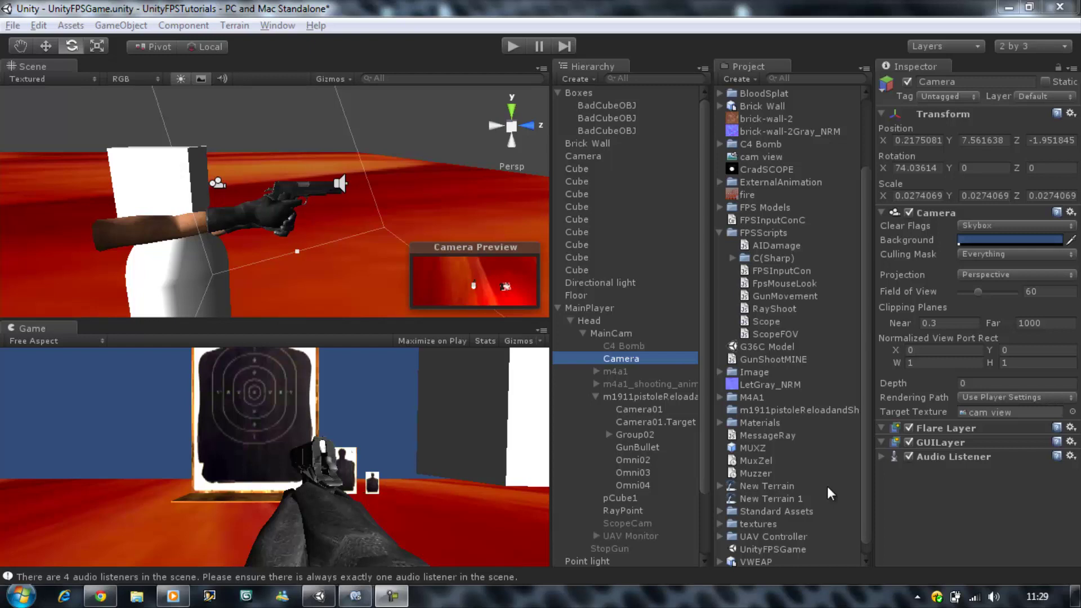
# Step: Play-test the game by walking the player back and forth against the blocks, then stop
pyautogui.click(505, 48)
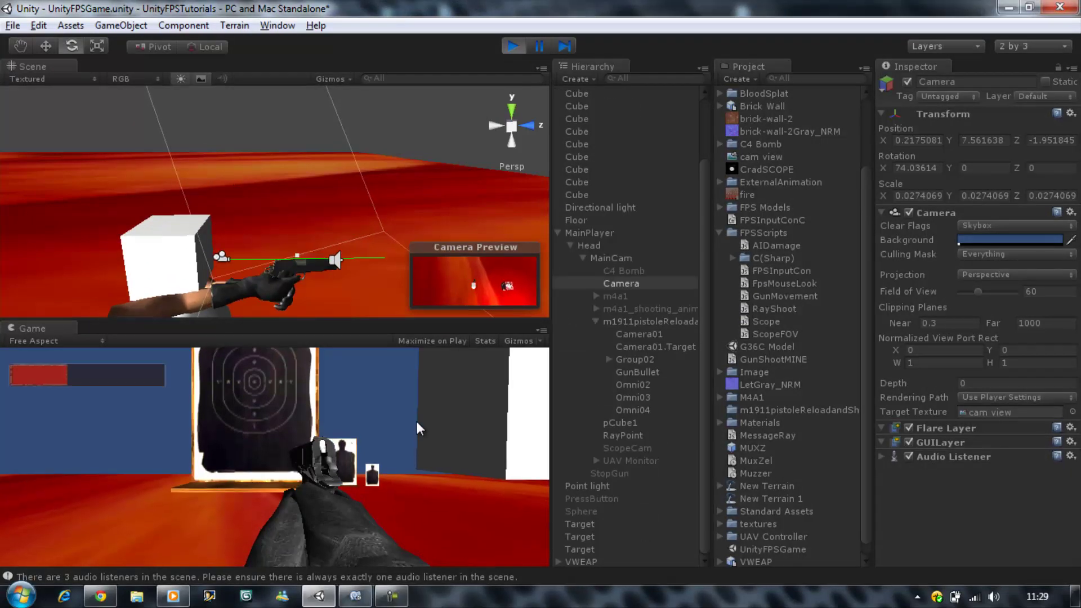
pyautogui.click(474, 426)
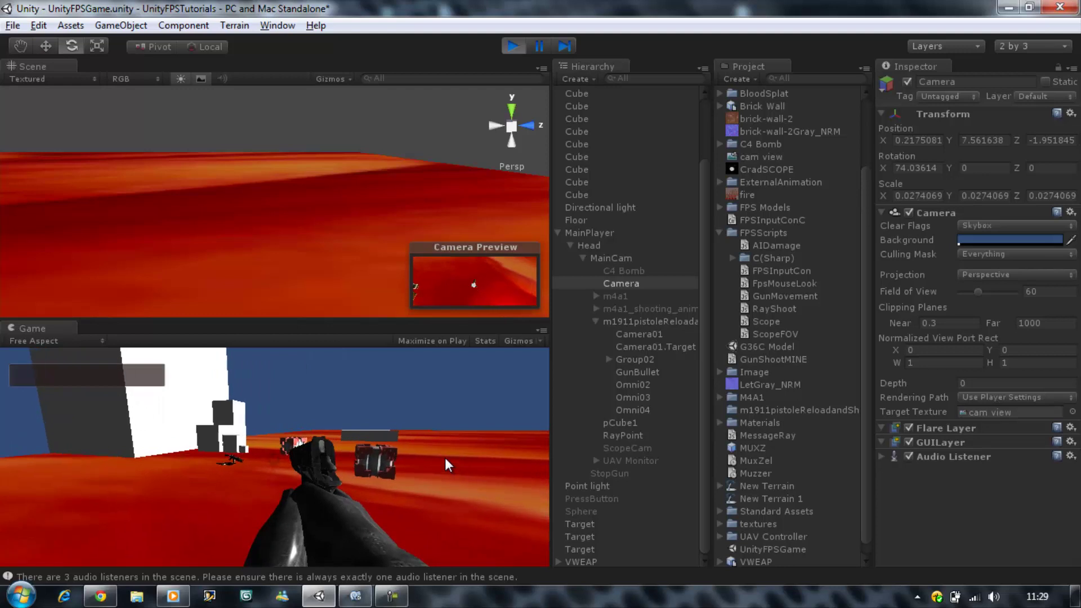
pyautogui.press('w')
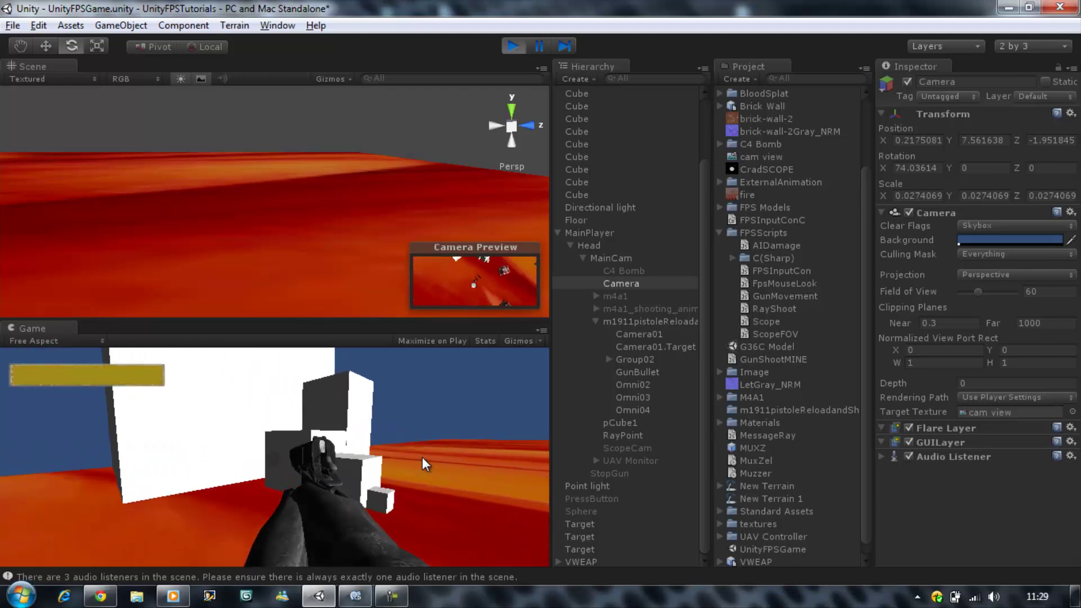
pyautogui.press('w')
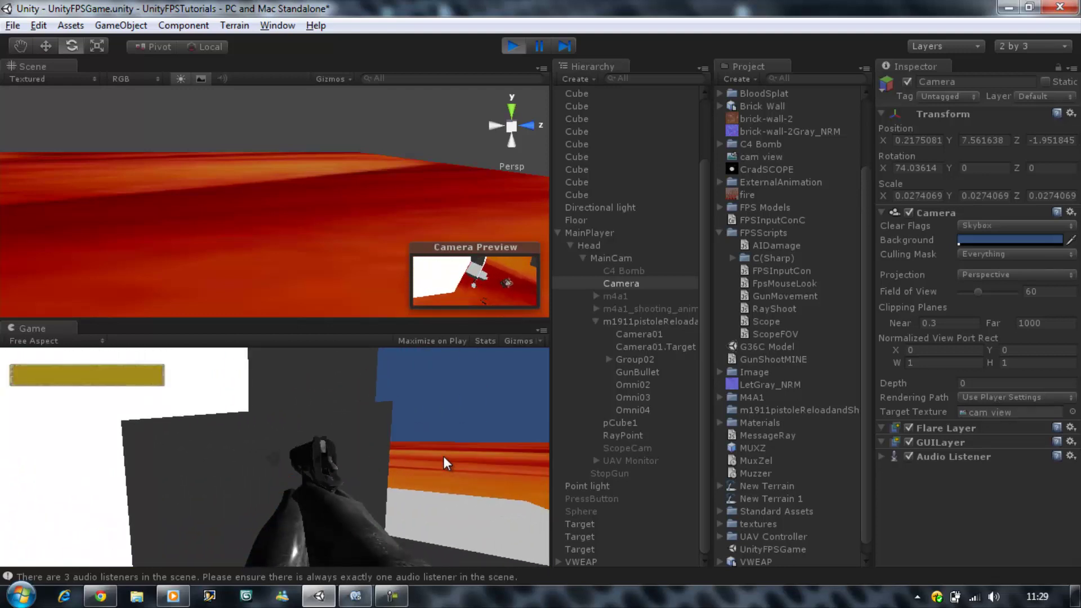
pyautogui.press('s')
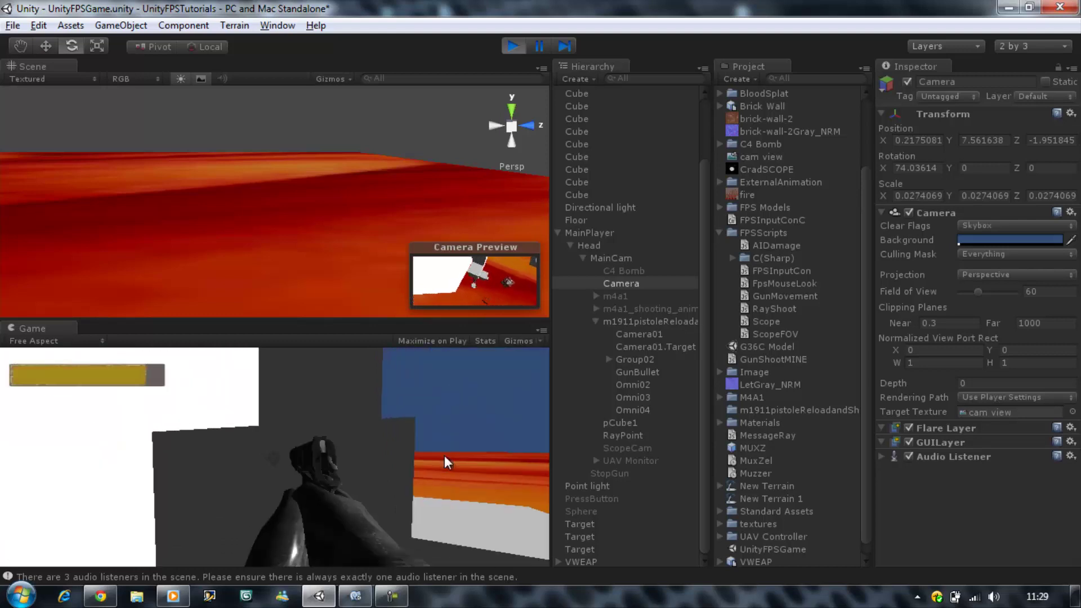
pyautogui.press('w')
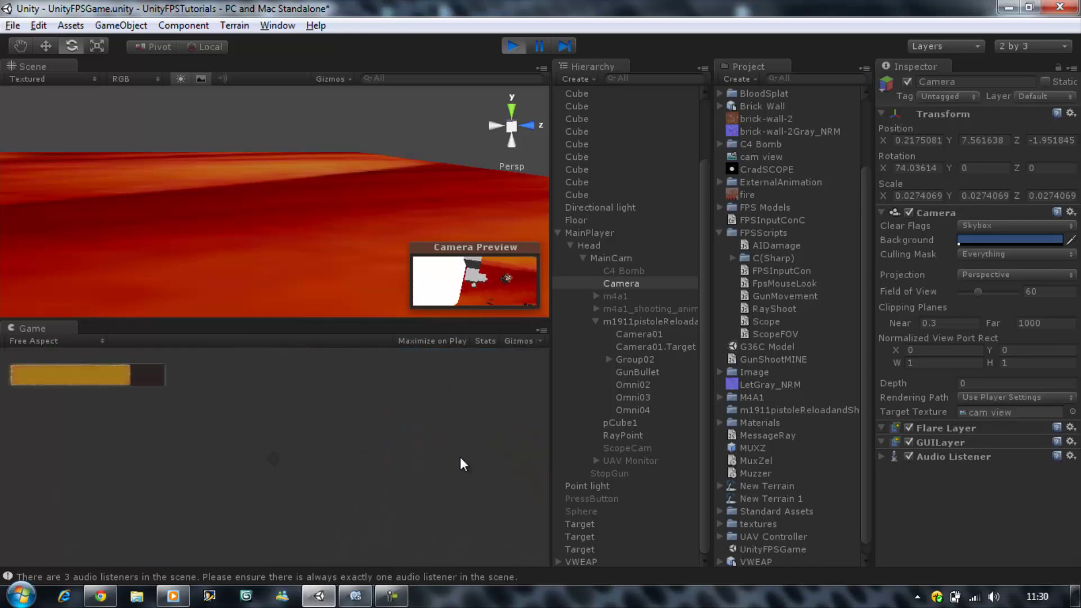
pyautogui.press('s')
pyautogui.press('w')
pyautogui.press('s')
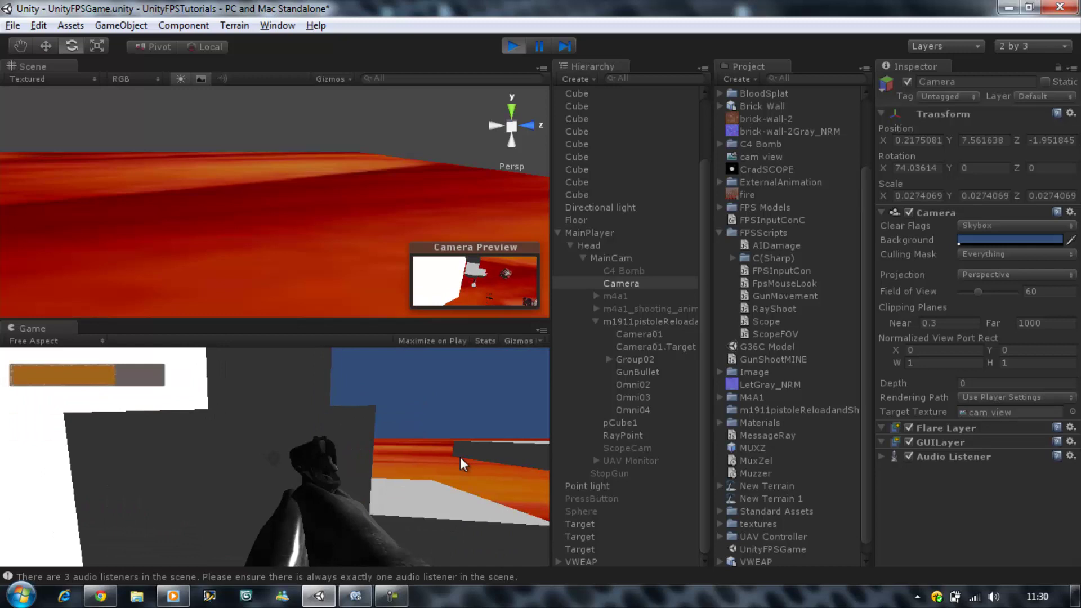
pyautogui.press('w')
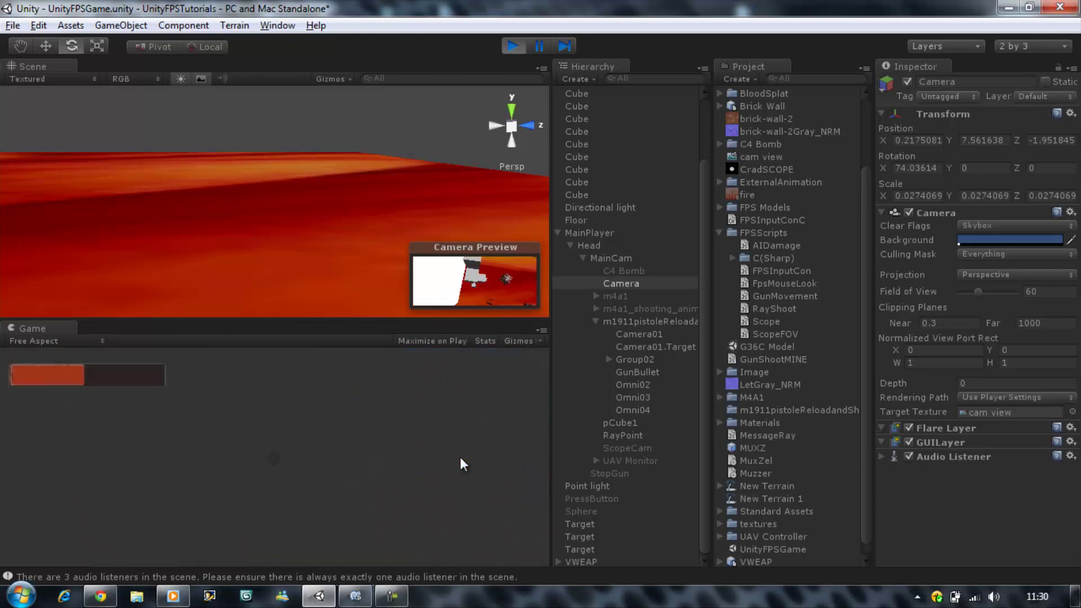
pyautogui.press('s')
pyautogui.click(511, 47)
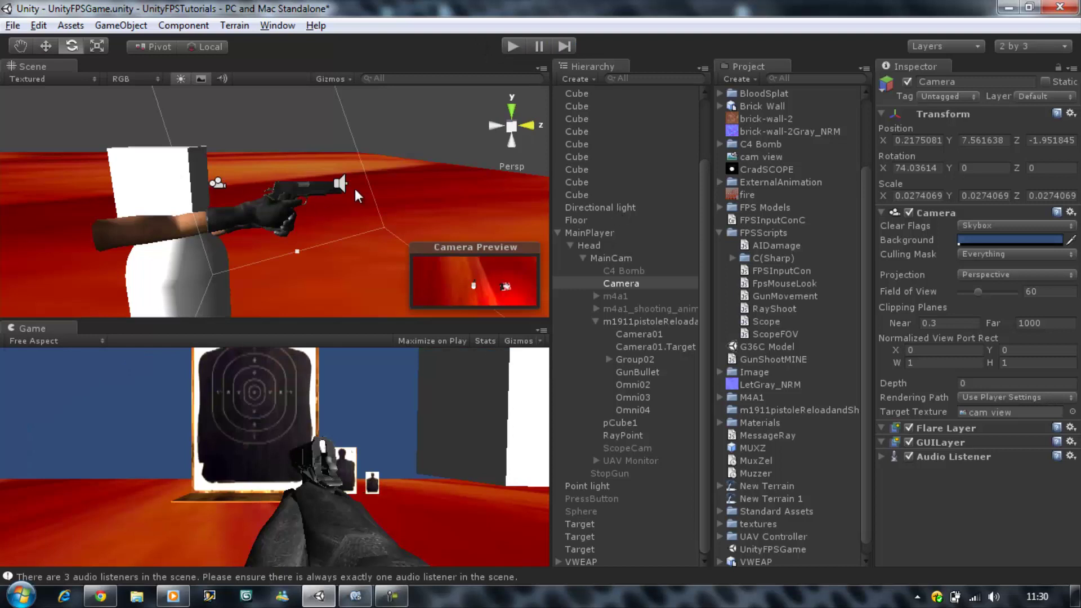
# Step: Frame MainPlayer in the Scene view and close in on the arm, pistol and MainCam
pyautogui.click(576, 231)
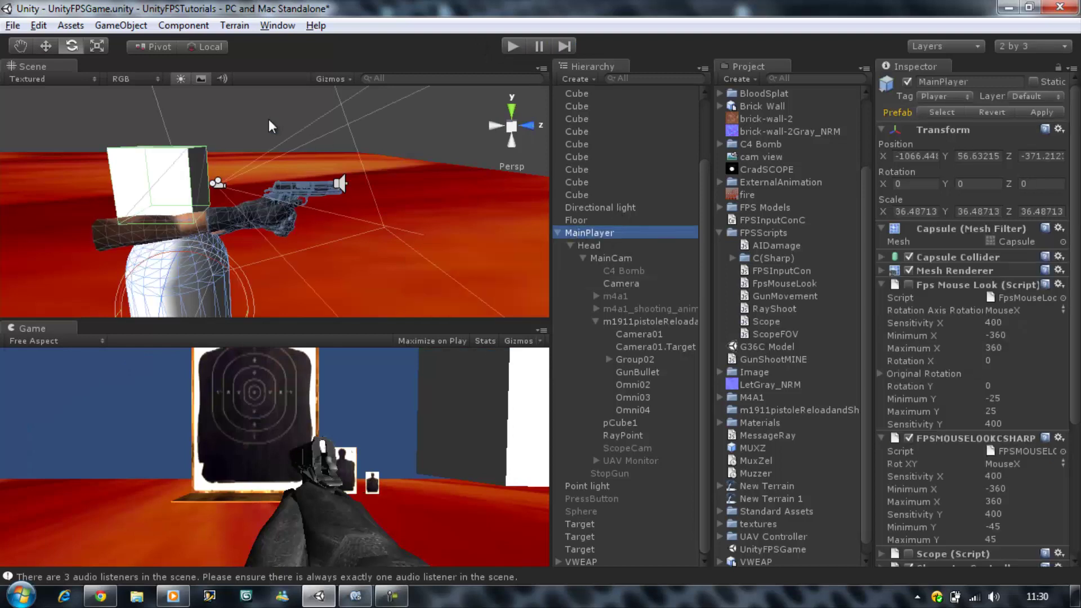
pyautogui.press('f')
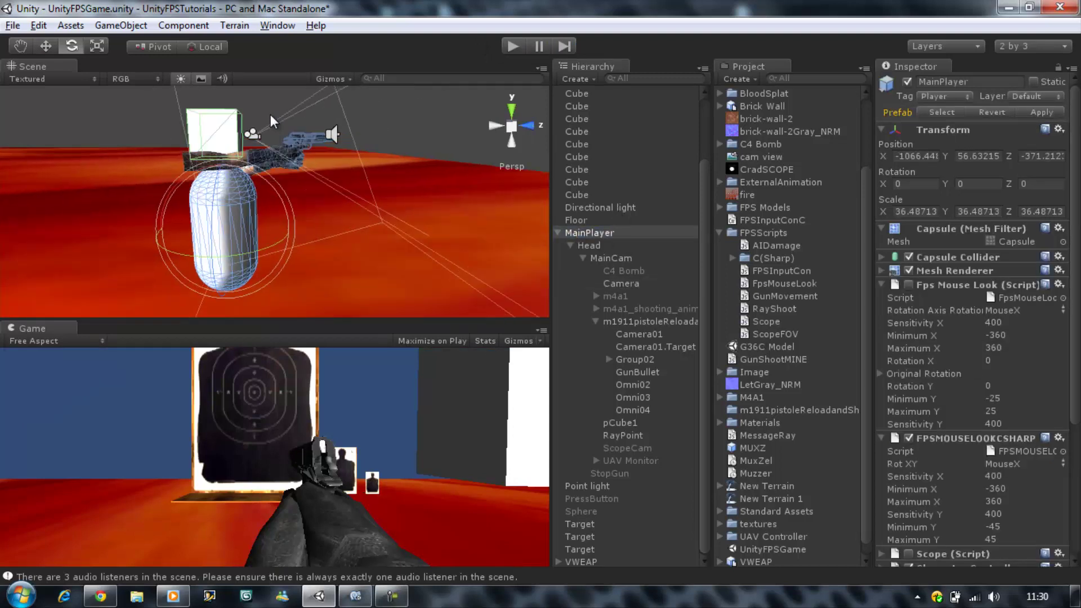
pyautogui.scroll(3, 270, 114)
pyautogui.keyDown('alt'); pyautogui.moveTo(270, 114); pyautogui.dragTo(249, 176); pyautogui.keyUp('alt')
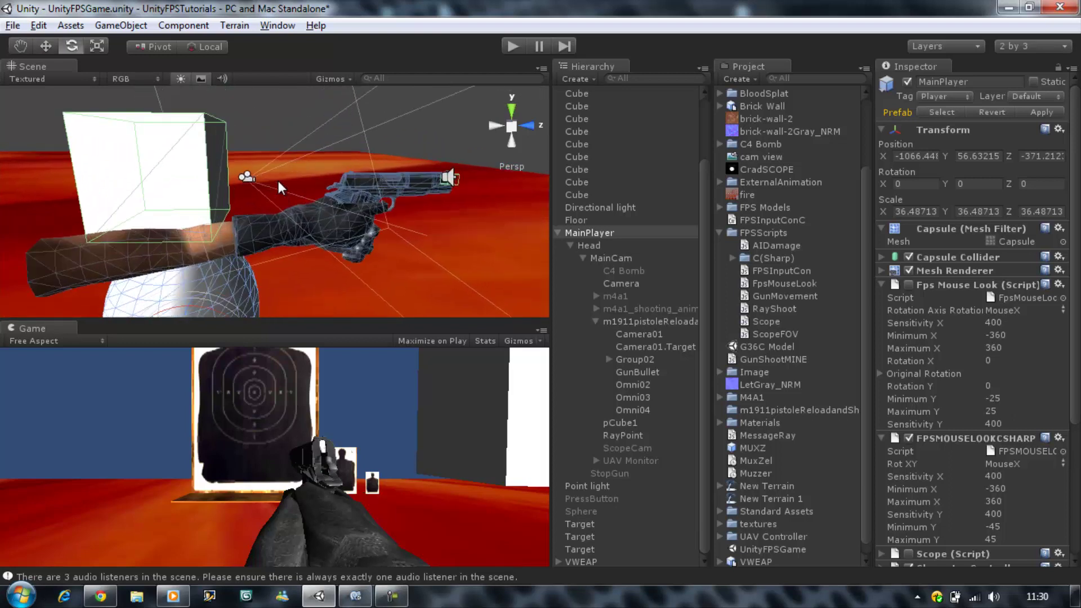
pyautogui.click(245, 174)
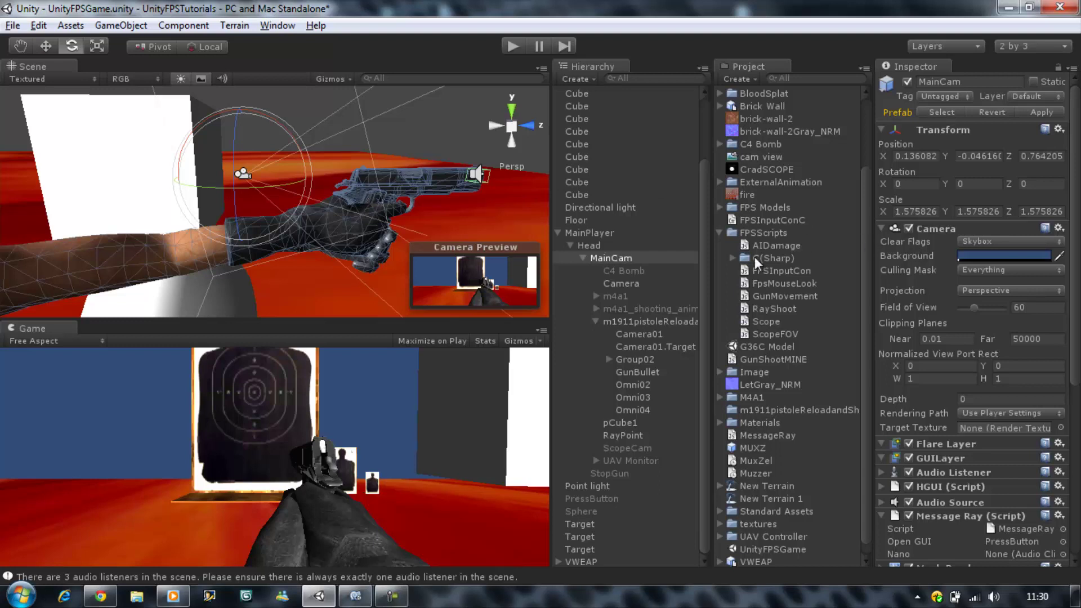
# Step: Duplicate MainCam in the Hierarchy and collapse the copy's child list
pyautogui.click(621, 259)
pyautogui.rightClick(620, 259)
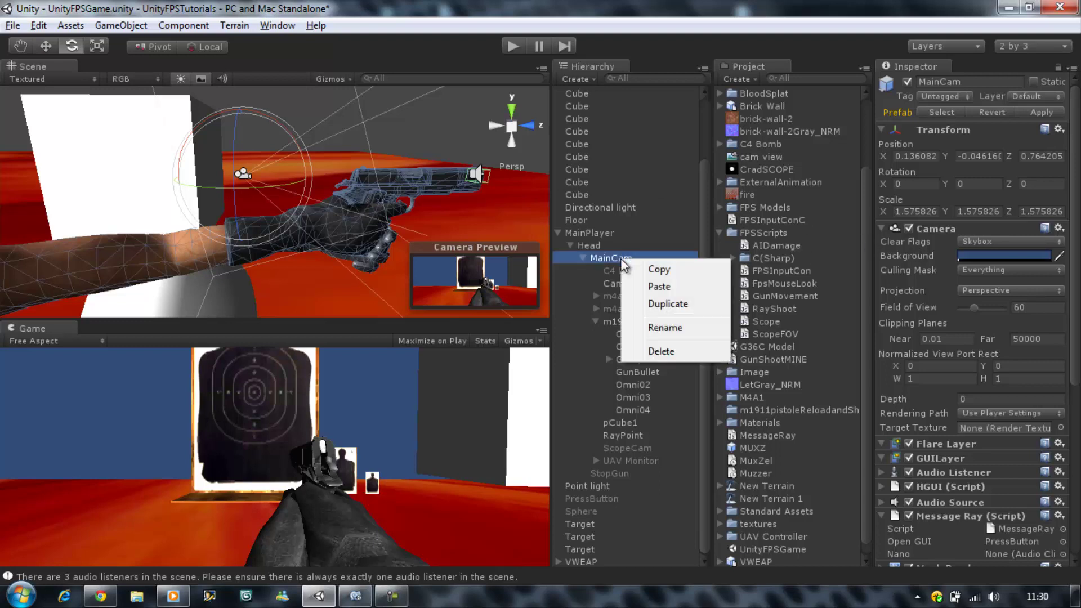
pyautogui.click(668, 304)
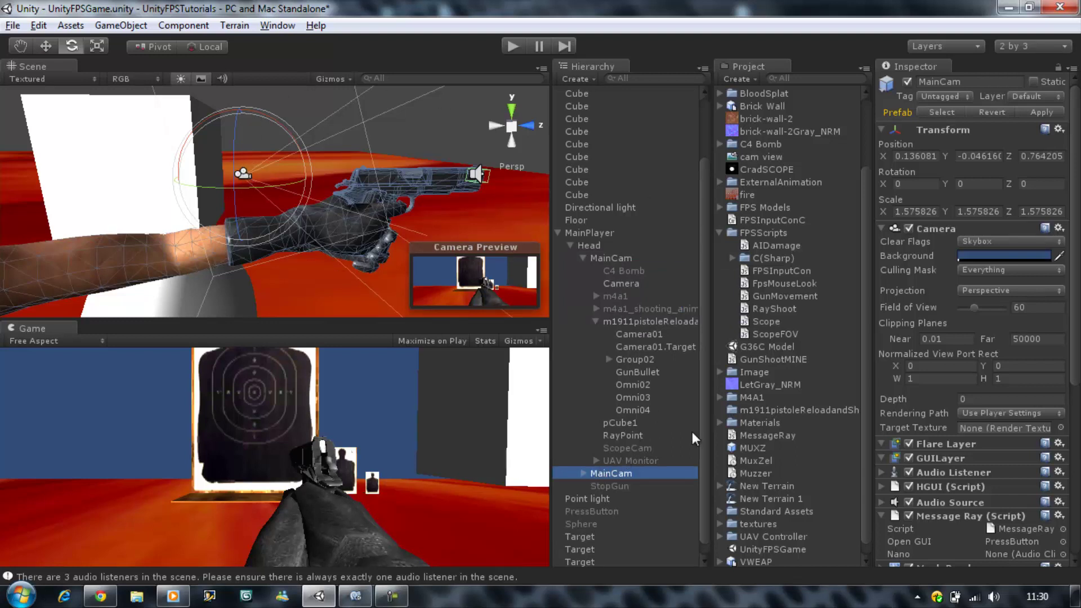
pyautogui.click(584, 474)
pyautogui.scroll(-3, 639, 487)
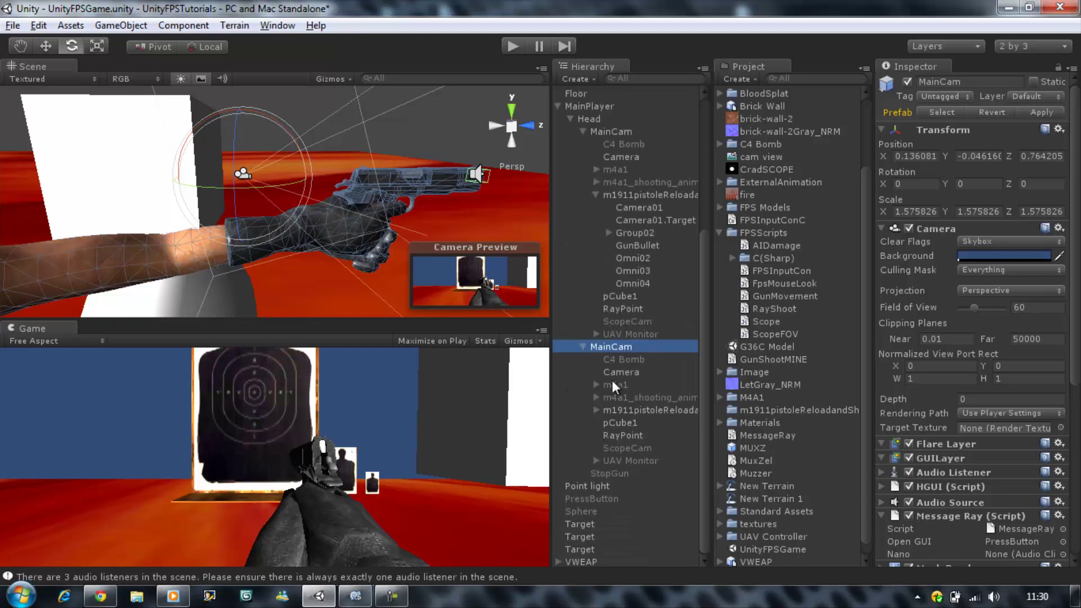
pyautogui.click(585, 346)
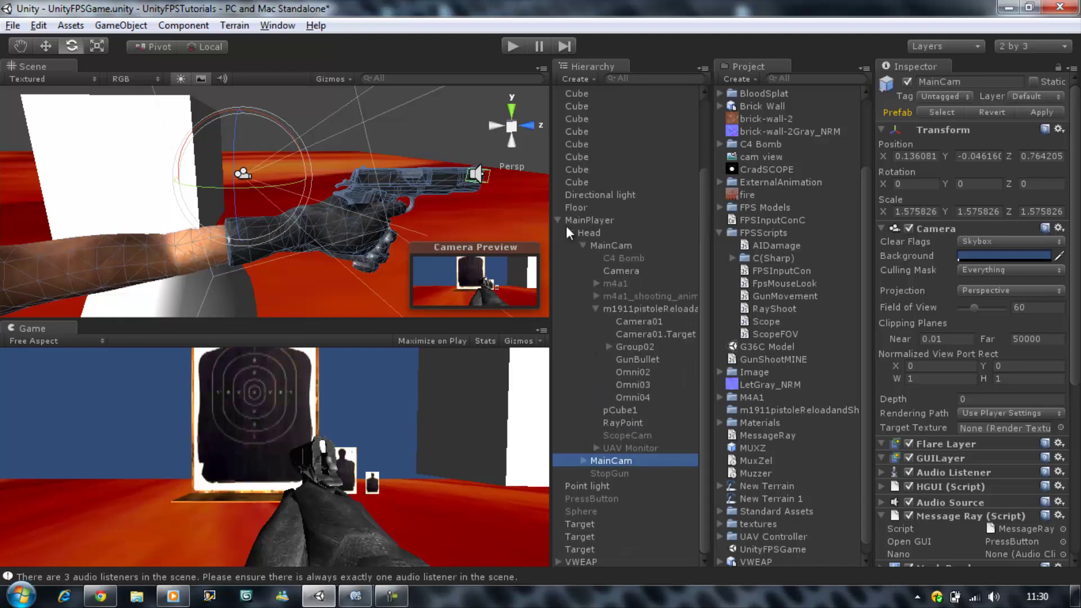
# Step: Delete the C4 Bomb object from under the original MainCam
pyautogui.click(603, 247)
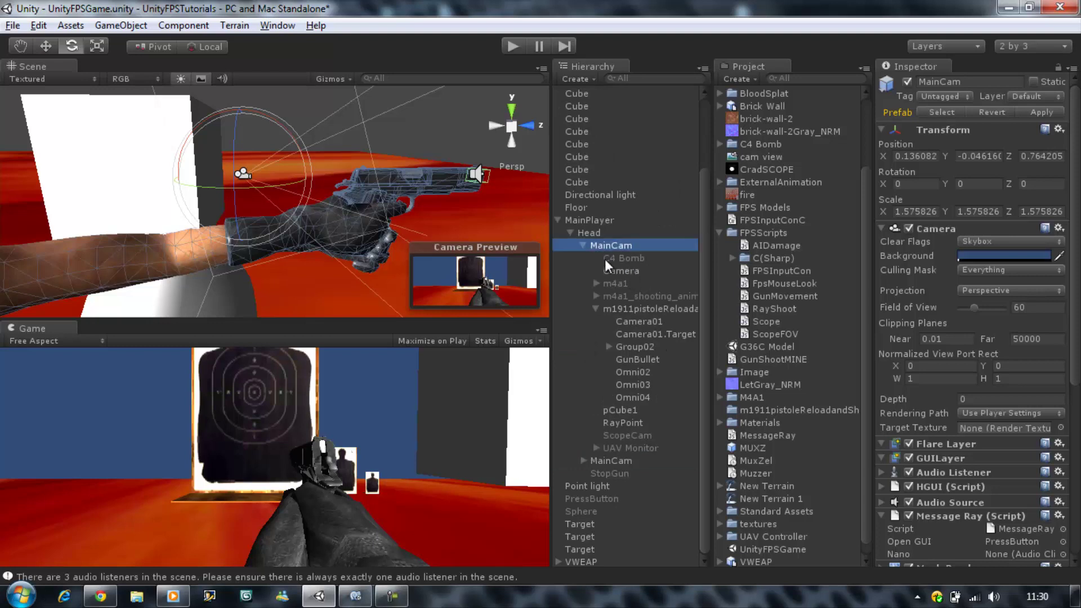
pyautogui.click(621, 258)
pyautogui.press('Delete')
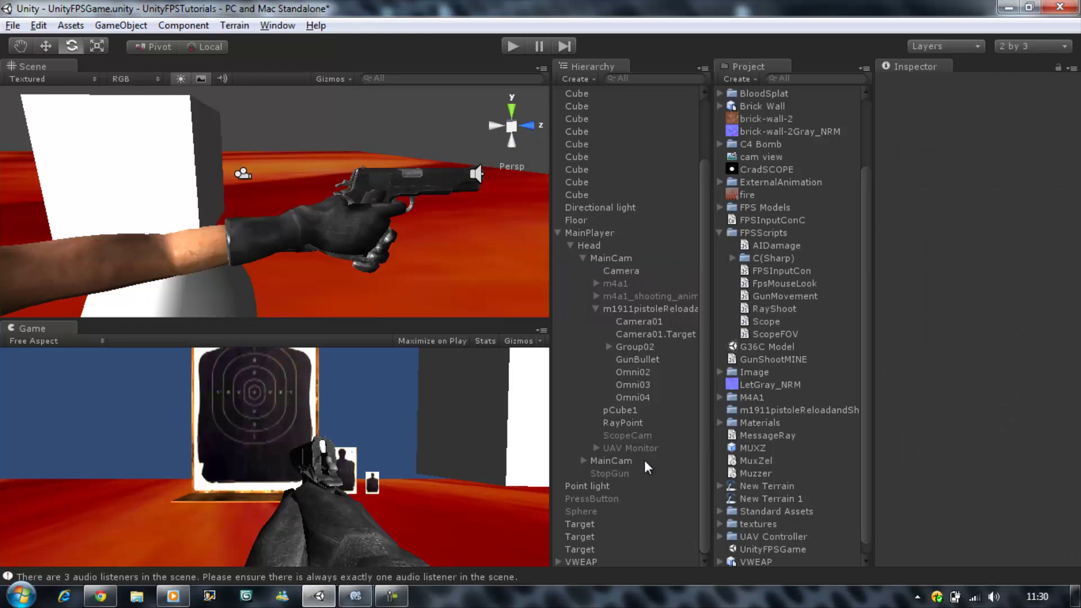
# Step: Move Camera to the top level and delete pCube1, ScopeCam, RayPoint and UAV Monitor from MainCam
pyautogui.click(632, 275)
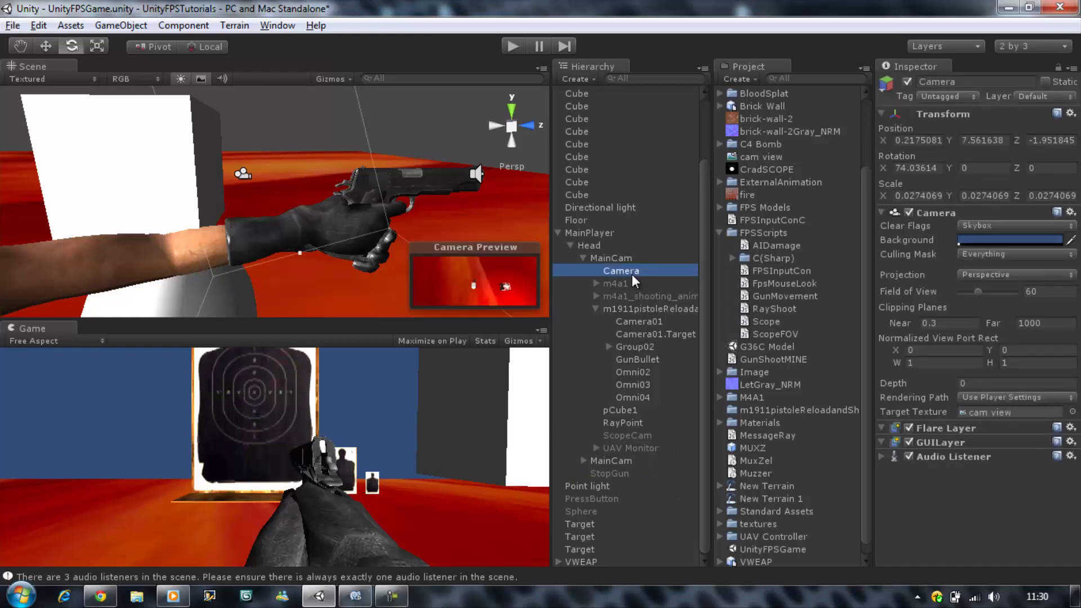
pyautogui.moveTo(631, 274); pyautogui.dragTo(637, 316)
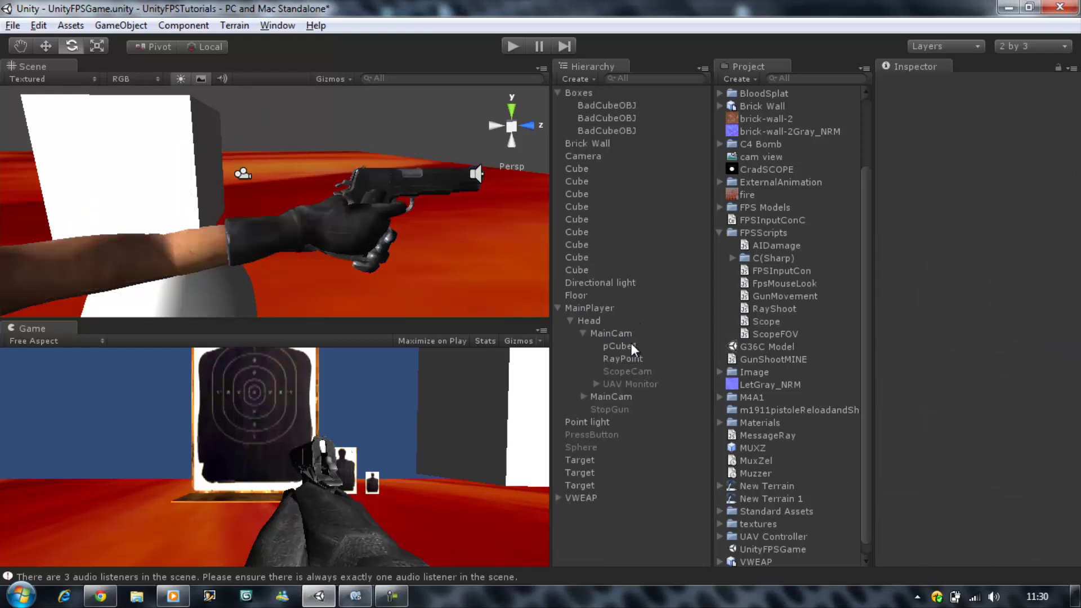
pyautogui.click(608, 346)
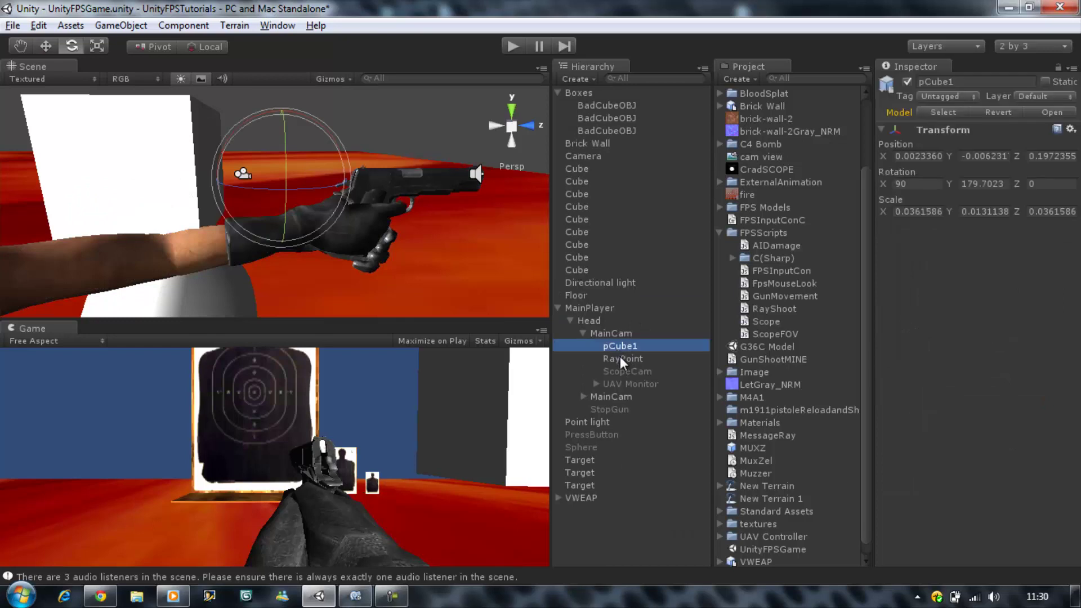
pyautogui.click(618, 359)
pyautogui.click(621, 369)
pyautogui.click(618, 344)
pyautogui.press('Delete')
pyautogui.click(623, 358)
pyautogui.press('Delete')
pyautogui.click(622, 346)
pyautogui.press('Delete')
pyautogui.click(622, 350)
pyautogui.press('Delete')
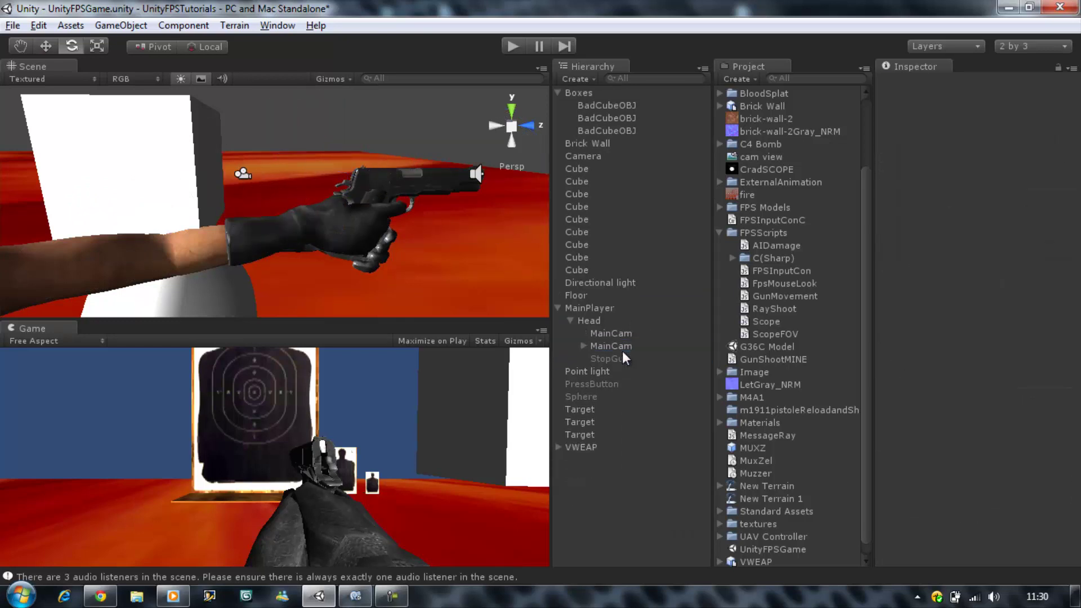
# Step: Rename the duplicate MainCam to GunCam
pyautogui.moveTo(612, 344); pyautogui.dragTo(615, 349)
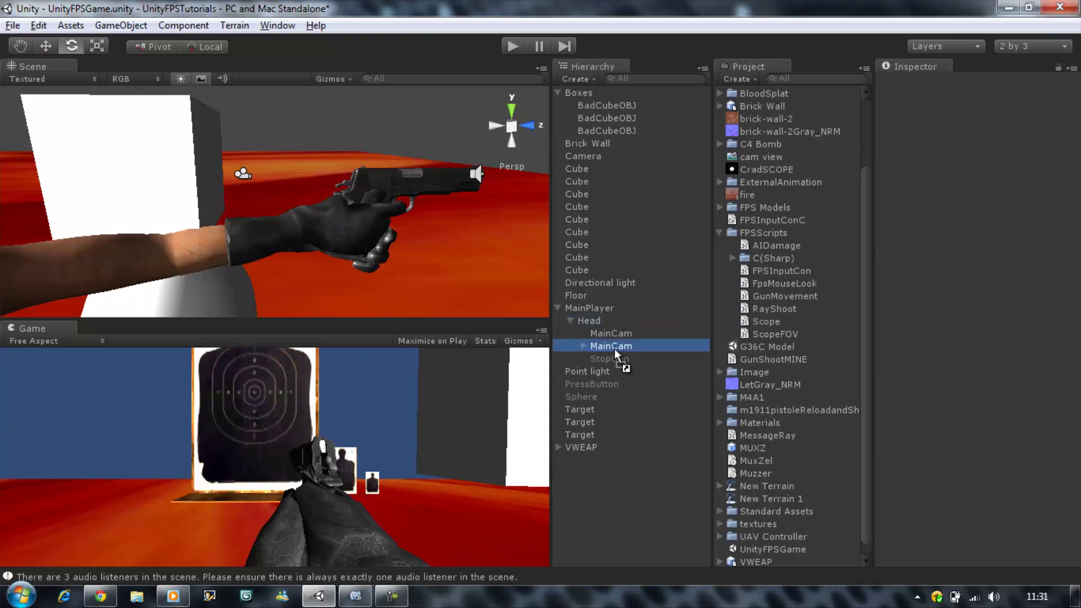
pyautogui.click(616, 346)
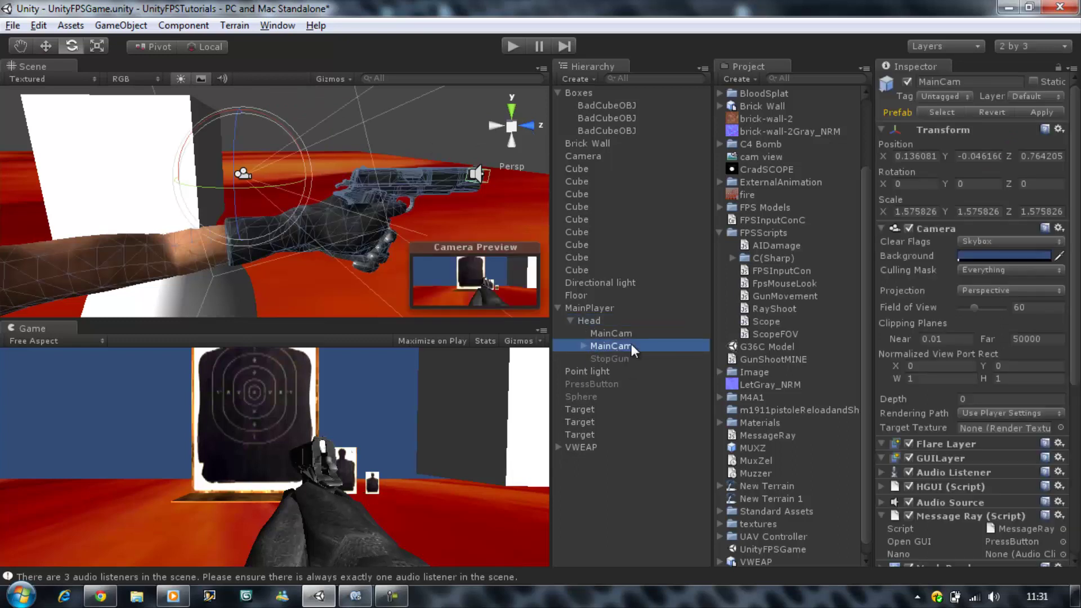
pyautogui.click(632, 346)
pyautogui.write('GunMa')
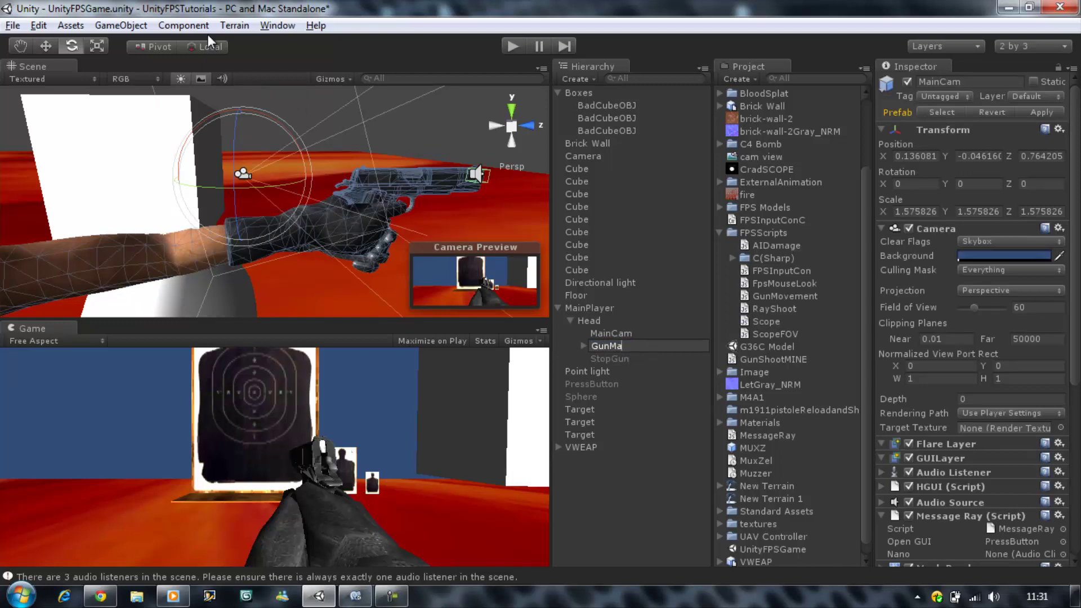
pyautogui.press('BackSpace')
pyautogui.press('BackSpace')
pyautogui.write('Cam')
pyautogui.press('Return')
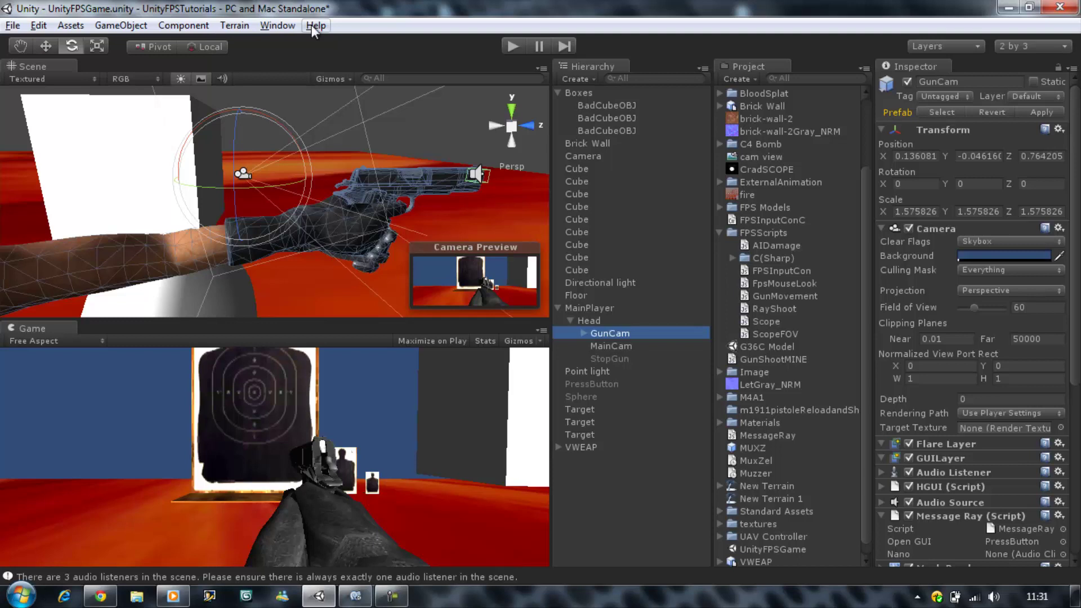
# Step: Drag GunCam onto MainCam so it becomes its child, then dismiss the system notification
pyautogui.moveTo(613, 333); pyautogui.dragTo(625, 346)
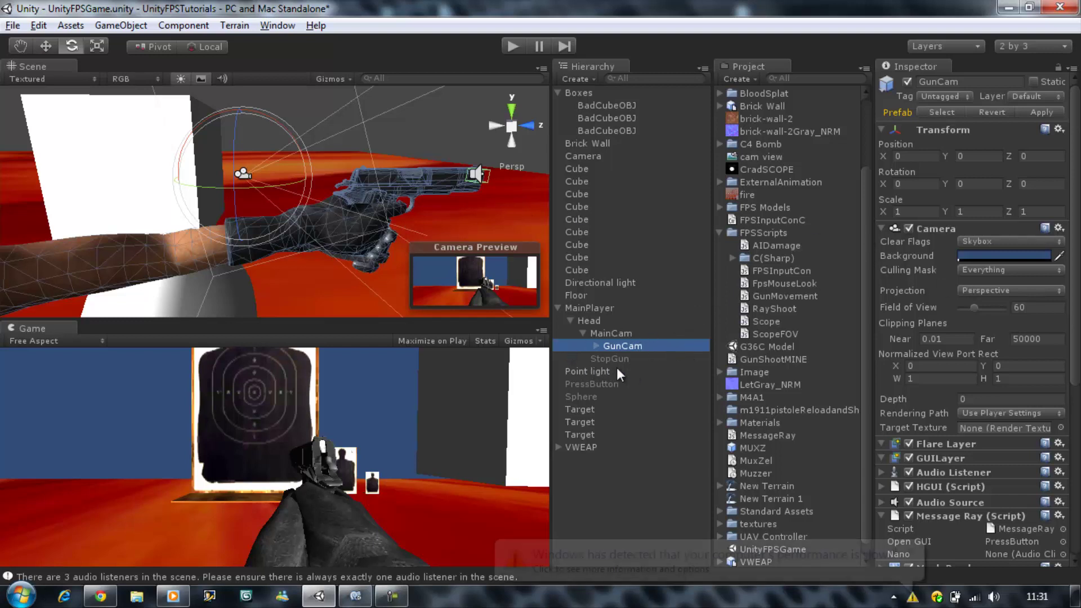
pyautogui.click(910, 552)
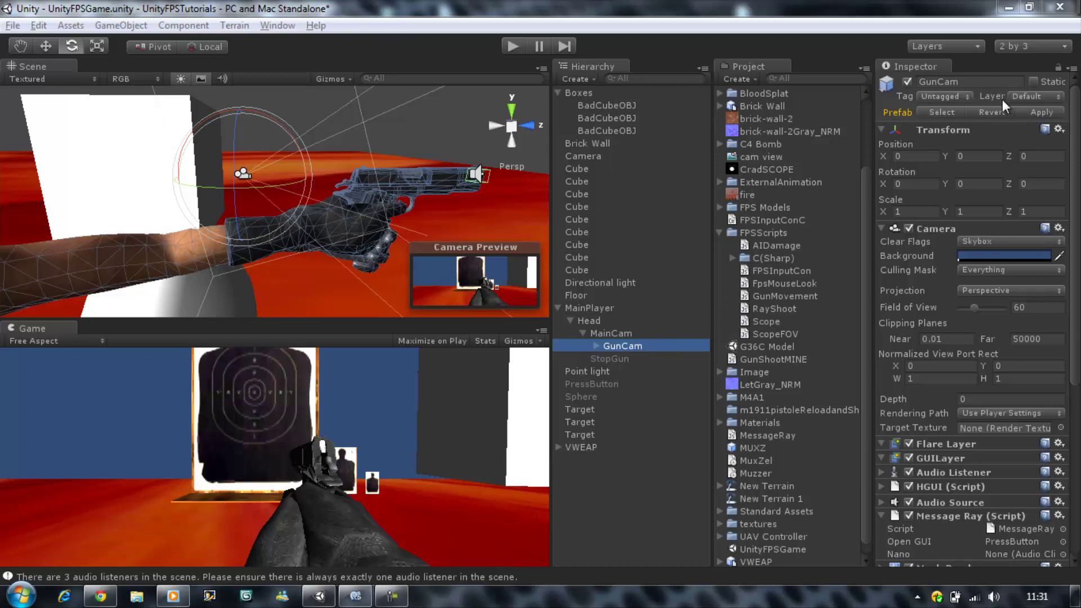
# Step: Open the Tags & Layers manager and clear the old Guns name from User Layer 8
pyautogui.click(1059, 97)
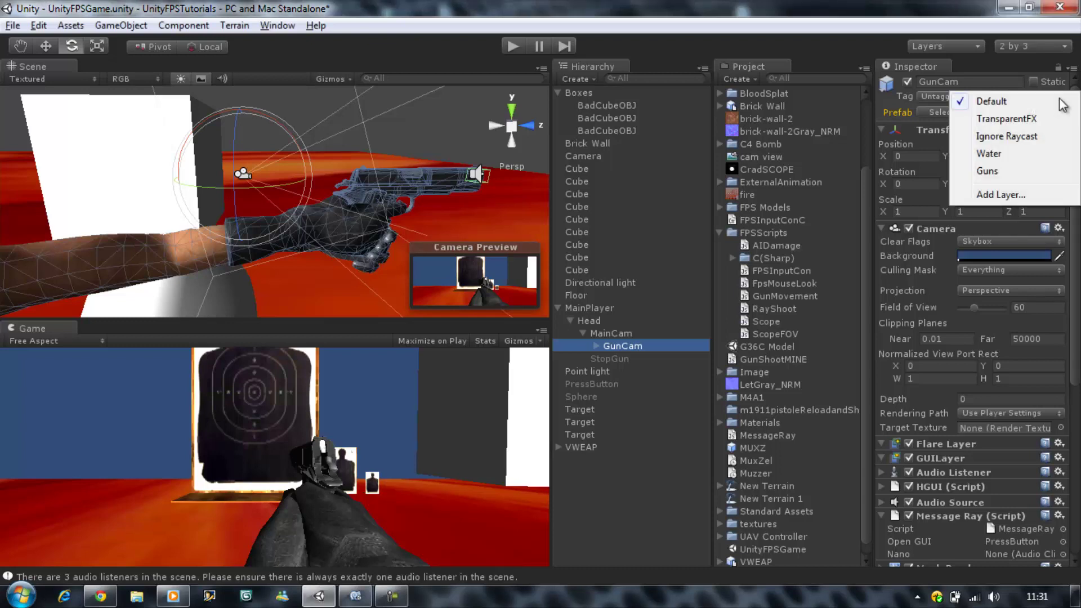
pyautogui.click(1008, 194)
pyautogui.click(1010, 333)
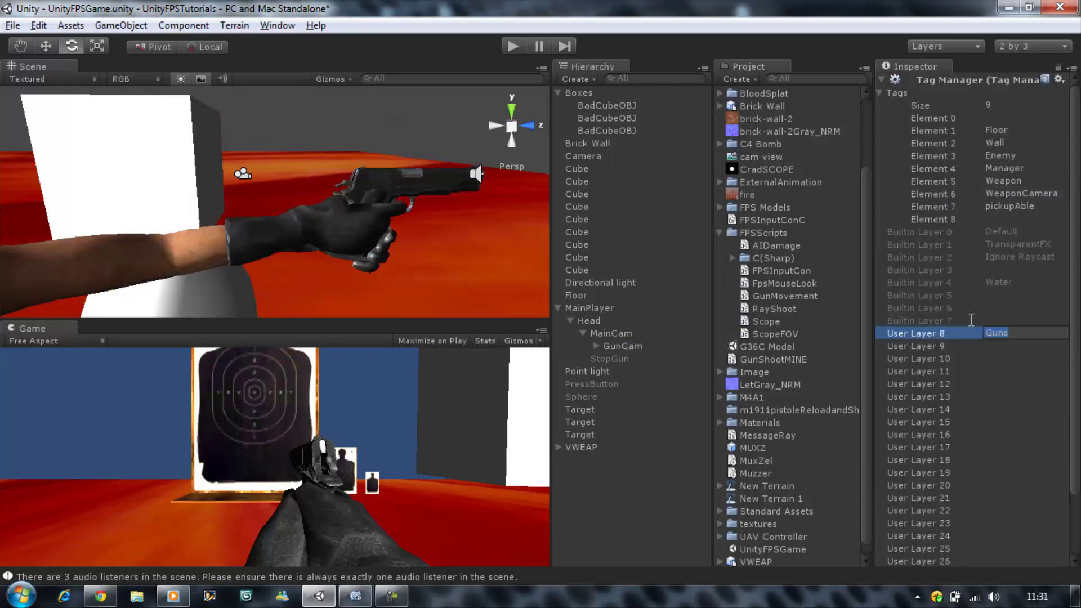
pyautogui.press('BackSpace')
pyautogui.click(880, 94)
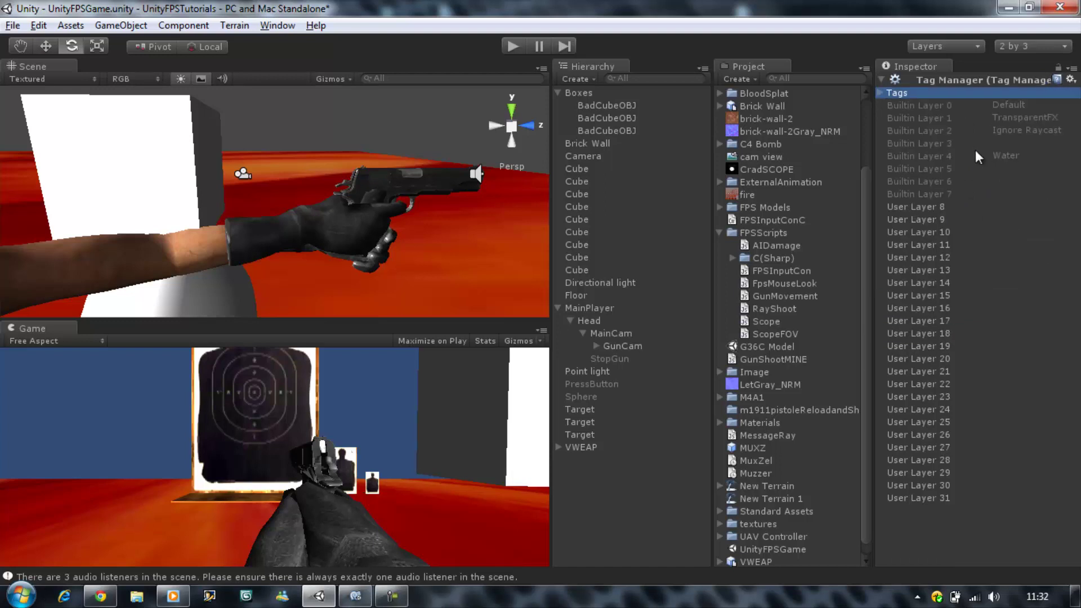
pyautogui.click(942, 211)
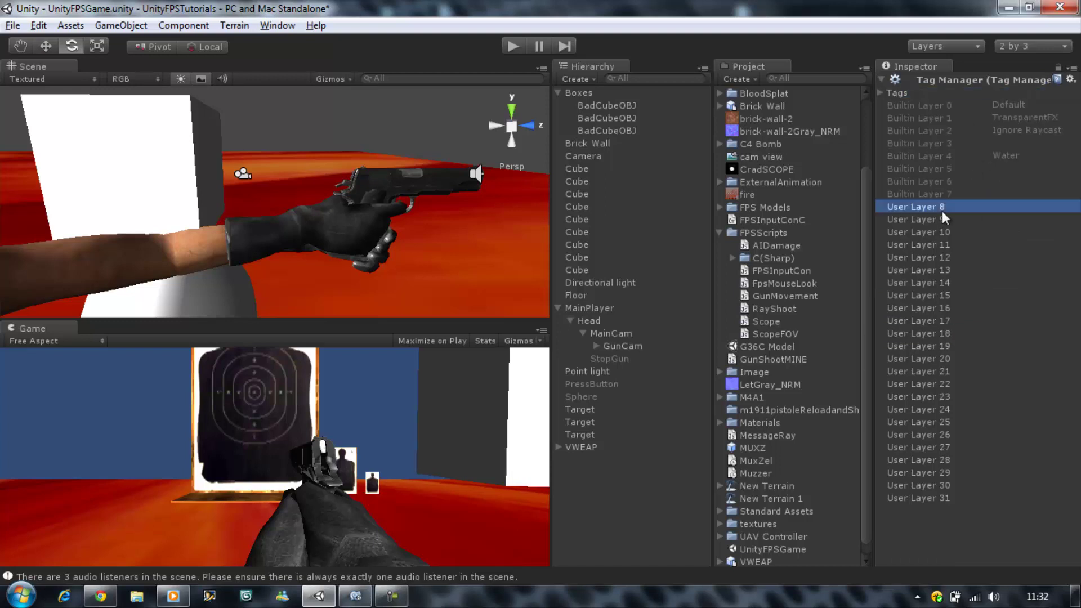
pyautogui.click(993, 207)
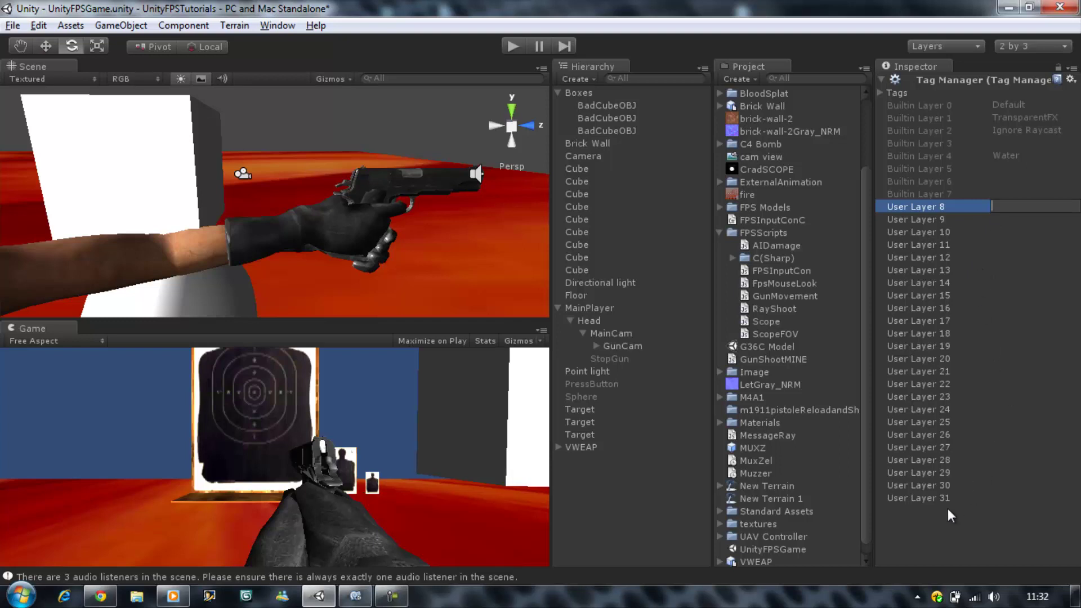
# Step: Temporarily set the tag list size to 100, then restore it to 9
pyautogui.click(882, 92)
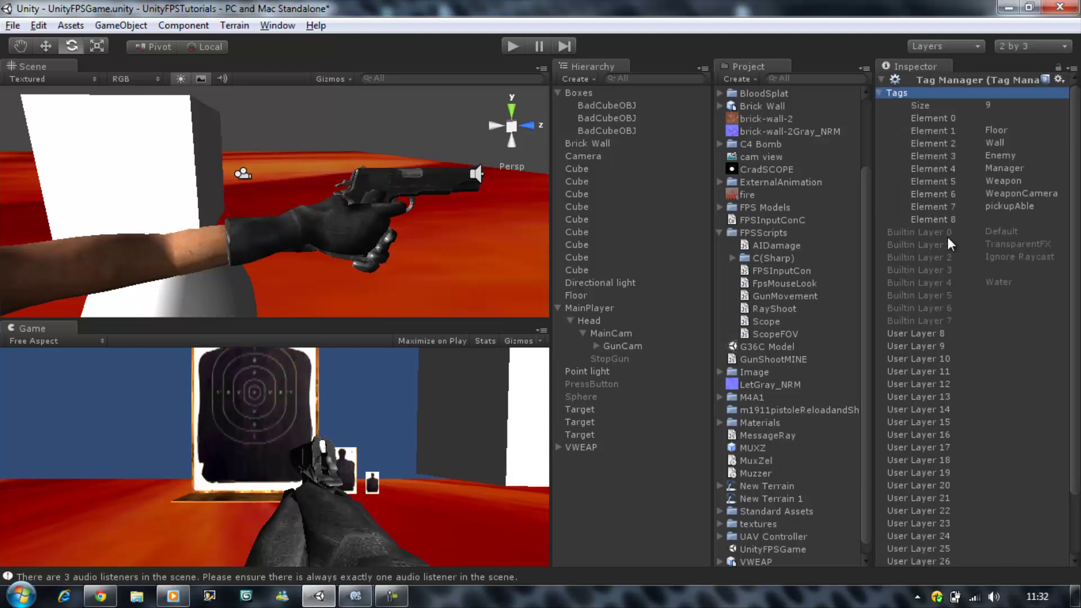
pyautogui.click(987, 105)
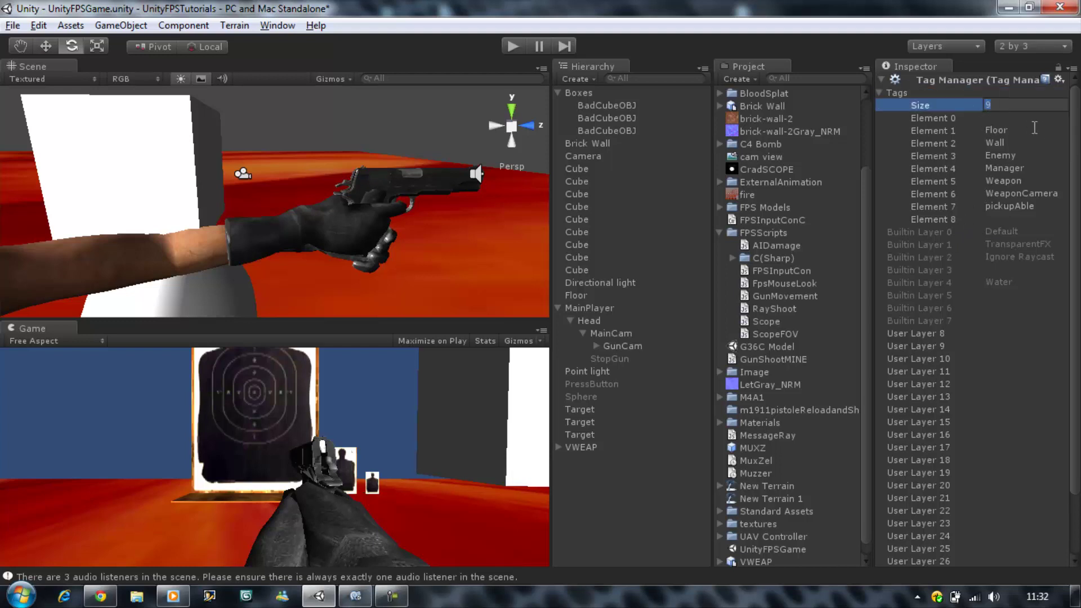
pyautogui.write('100')
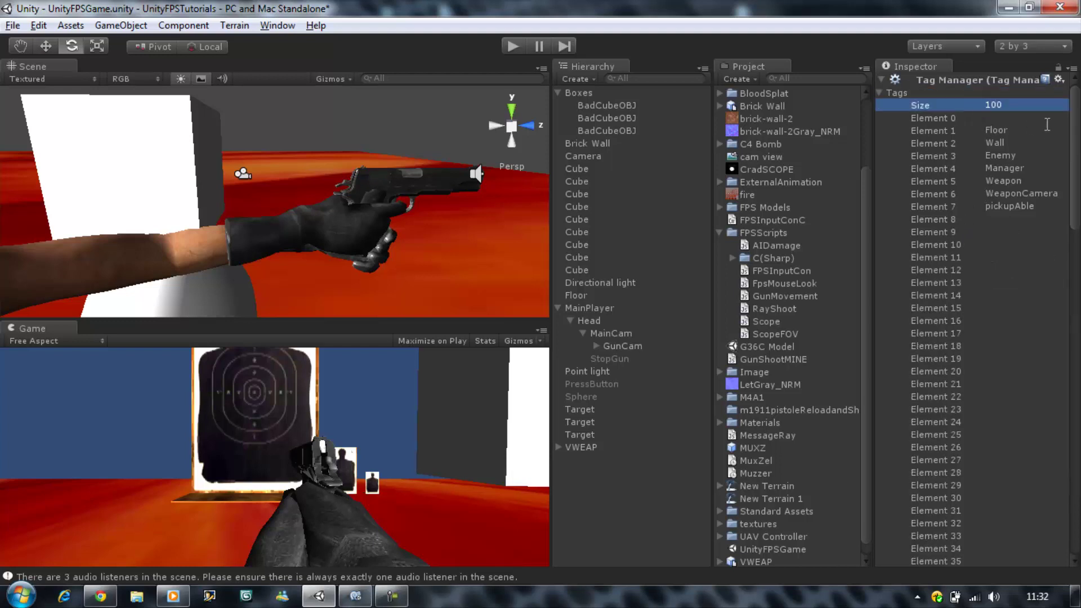
pyautogui.press('Return')
pyautogui.scroll(-15, 1000, 245)
pyautogui.scroll(-5, 1000, 246)
pyautogui.scroll(10, 1000, 245)
pyautogui.scroll(10, 1008, 169)
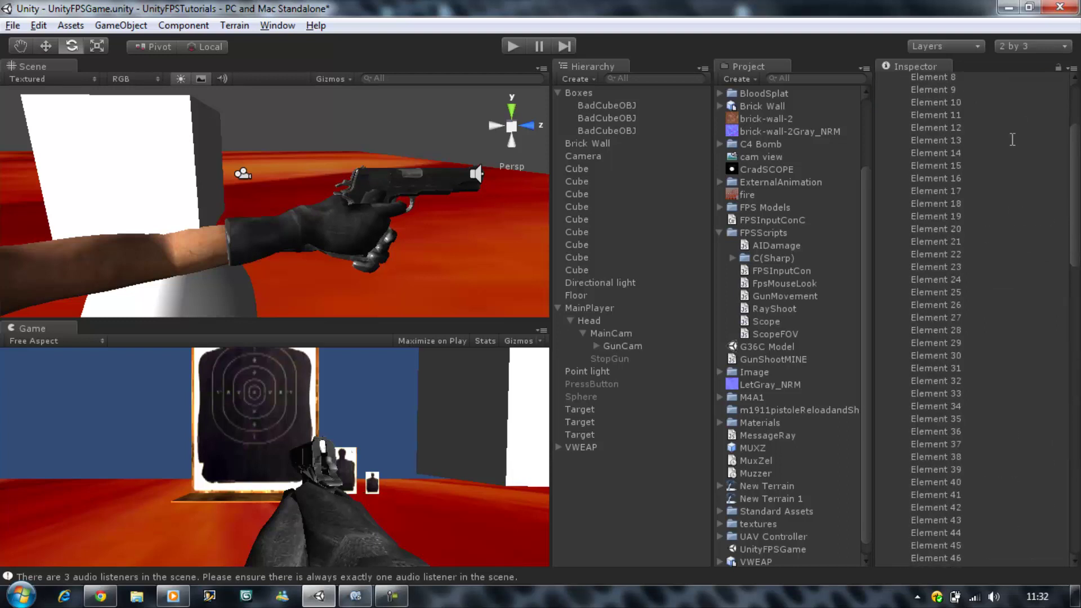
pyautogui.click(988, 107)
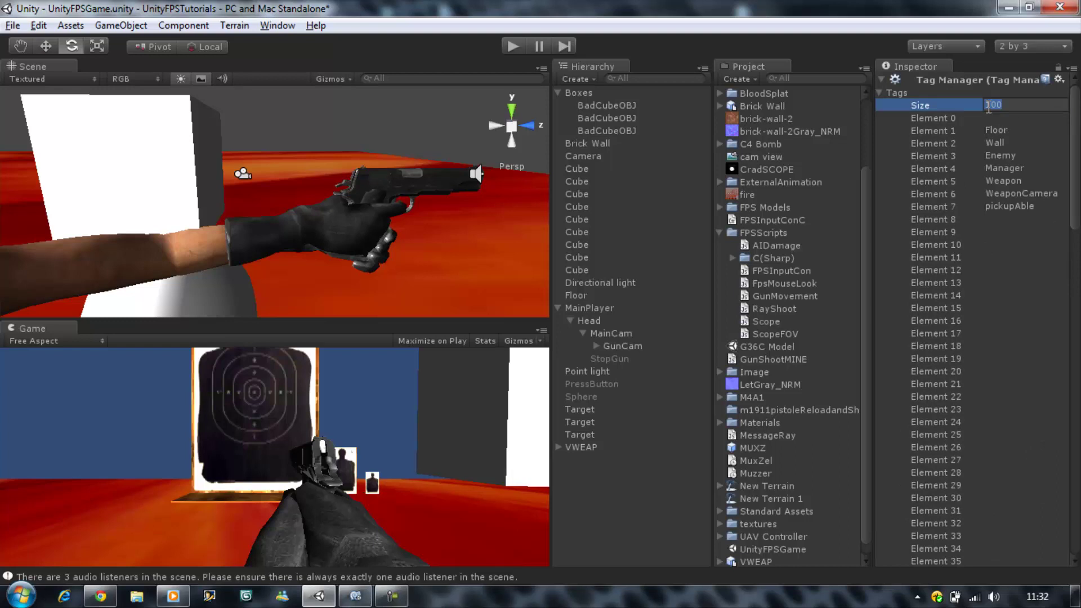
pyautogui.write('9')
pyautogui.press('Return')
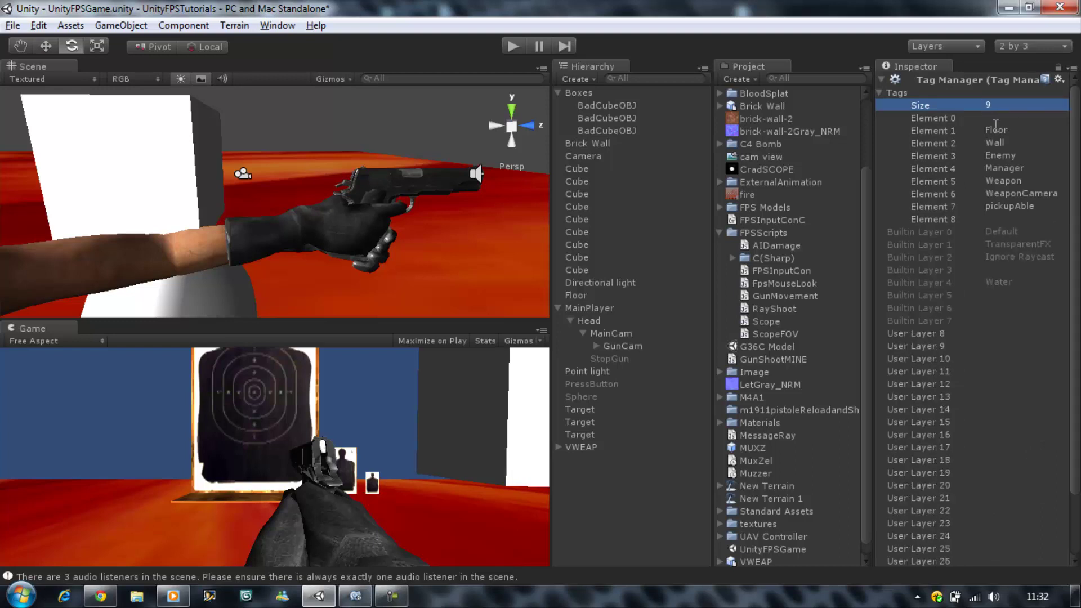
pyautogui.scroll(-3, 1033, 355)
# Step: Name User Layer 8 GunAndObject
pyautogui.click(967, 260)
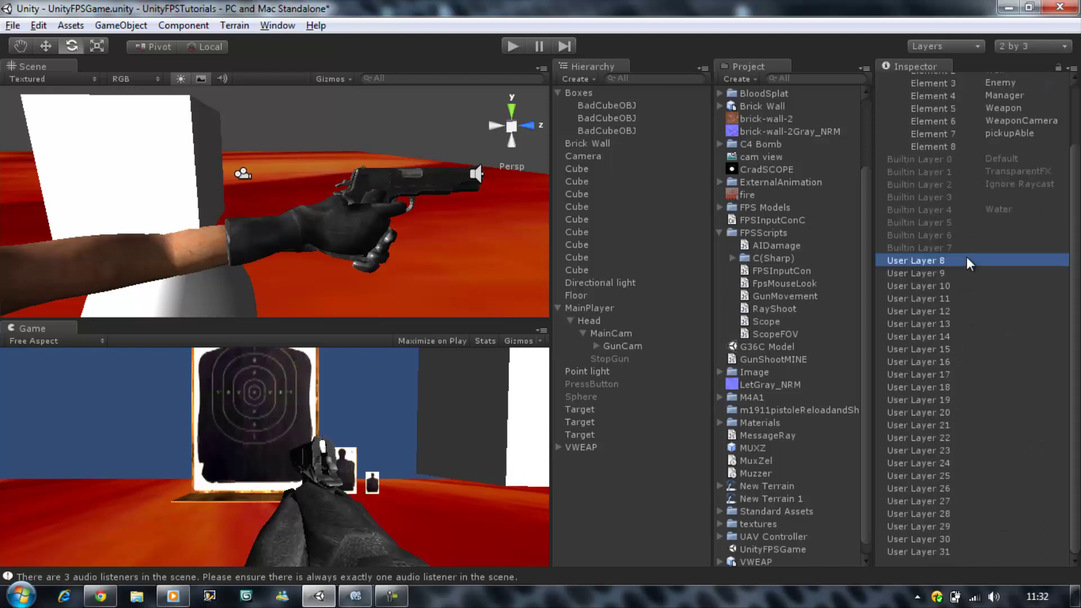
pyautogui.click(984, 262)
pyautogui.write('Gun')
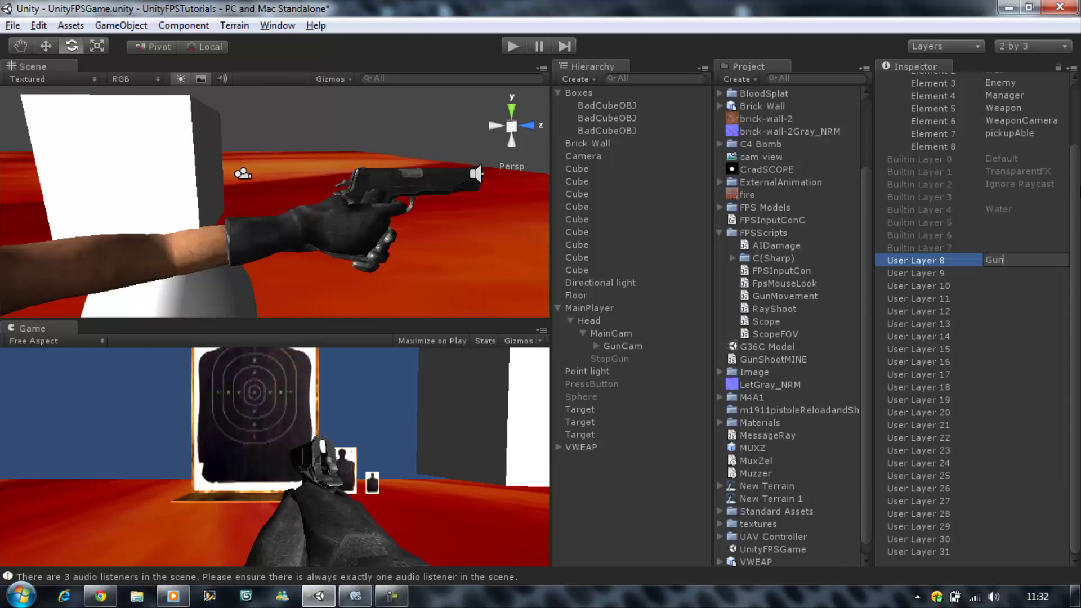
pyautogui.write('AndObject')
pyautogui.press('Return')
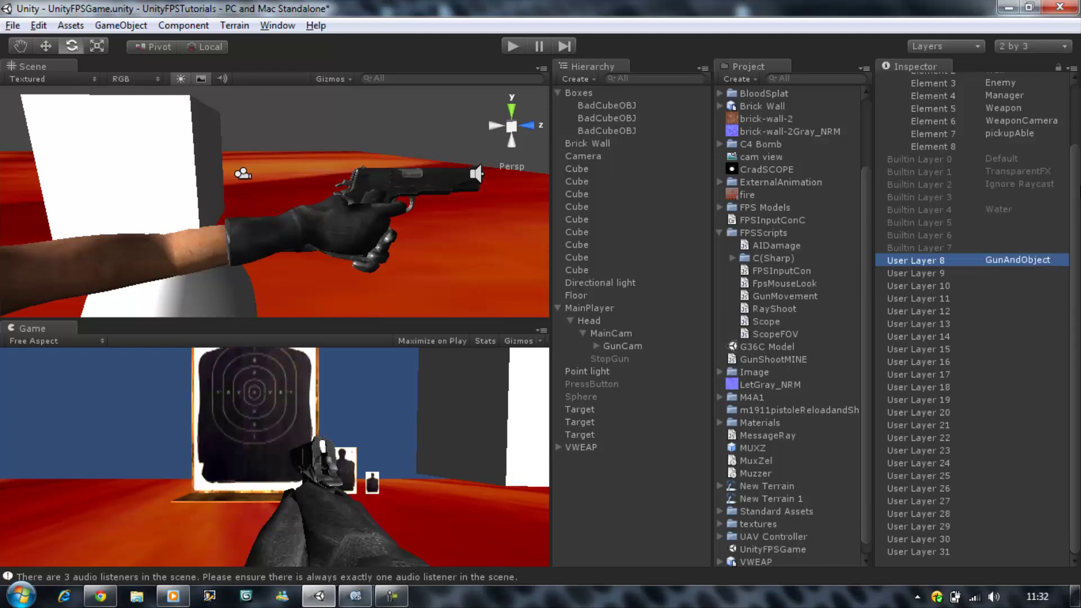
# Step: Assign GunCam to the GunAndObject layer and answer the Change Layer prompt for its children
pyautogui.click(623, 347)
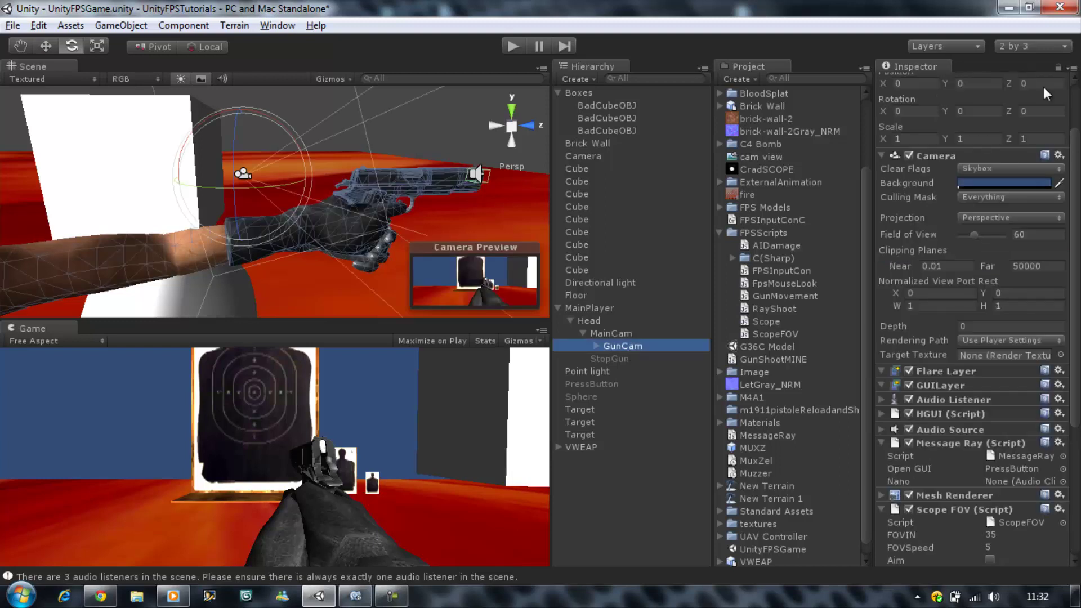
pyautogui.click(1069, 112)
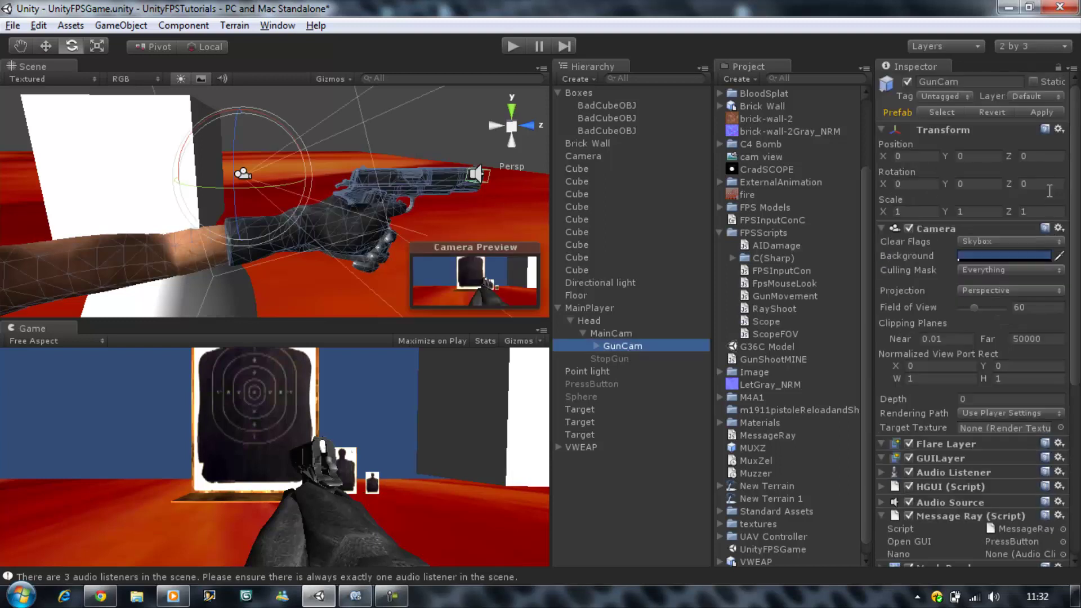
pyautogui.click(1059, 98)
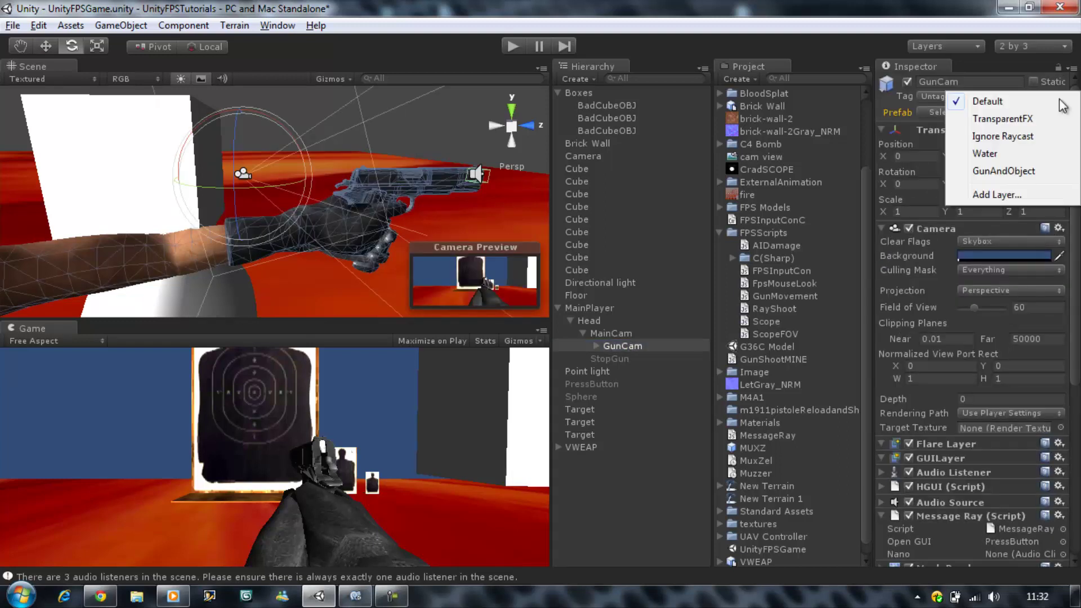
pyautogui.click(1003, 171)
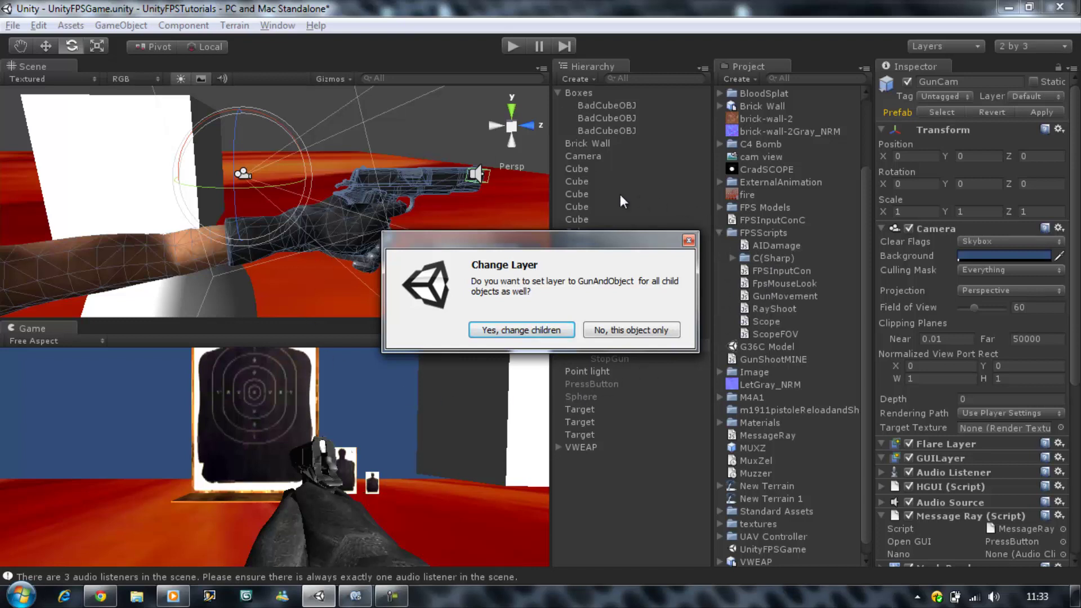
pyautogui.click(532, 327)
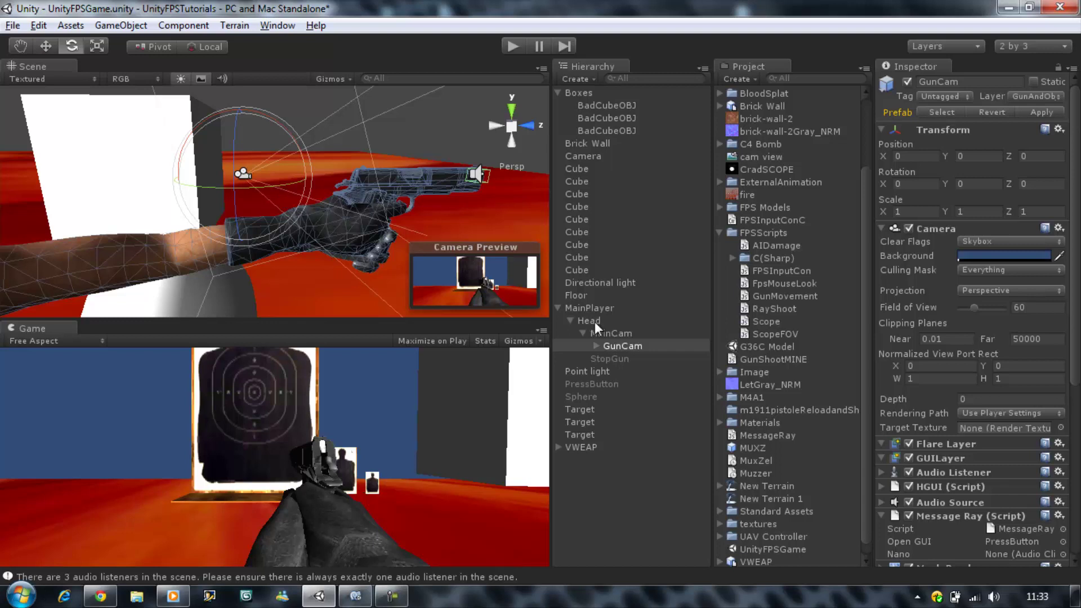
pyautogui.click(610, 332)
pyautogui.click(618, 346)
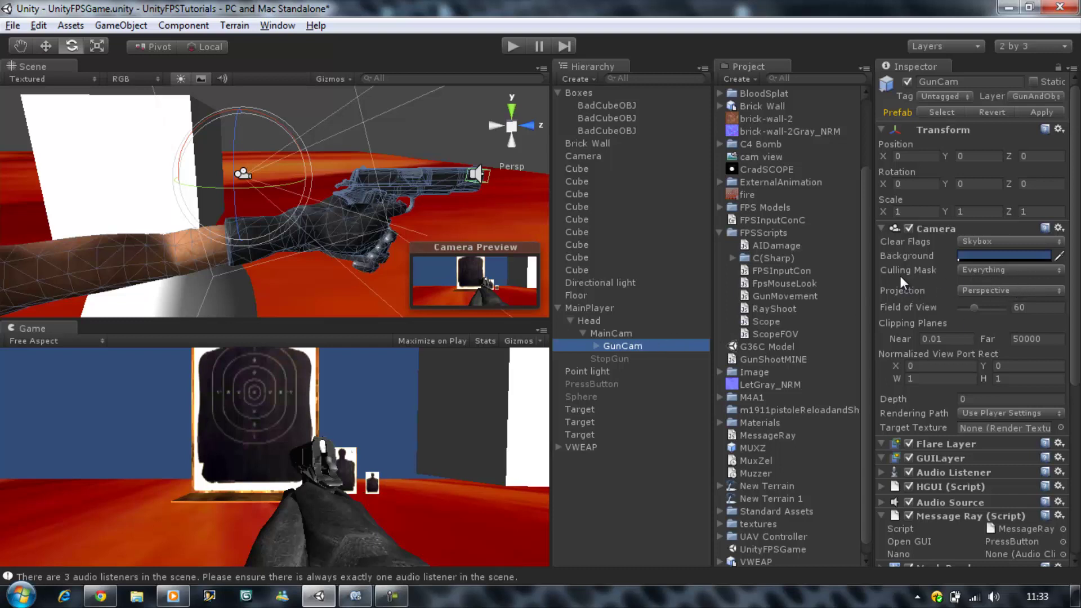
# Step: Set GunCam's Culling Mask to GunAndObject only and its camera Depth to 1
pyautogui.click(974, 273)
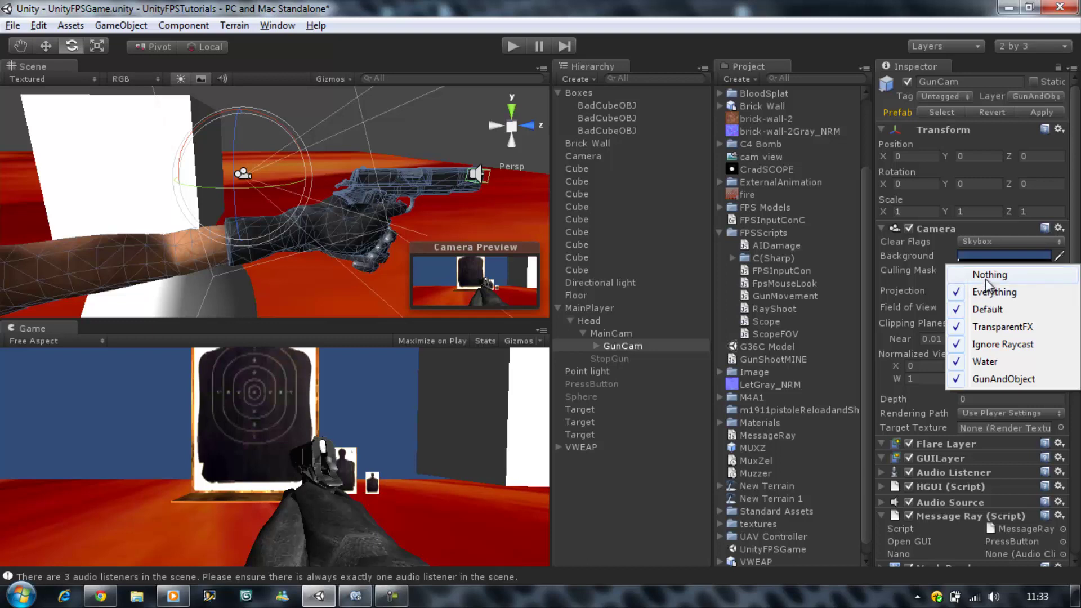
pyautogui.click(985, 276)
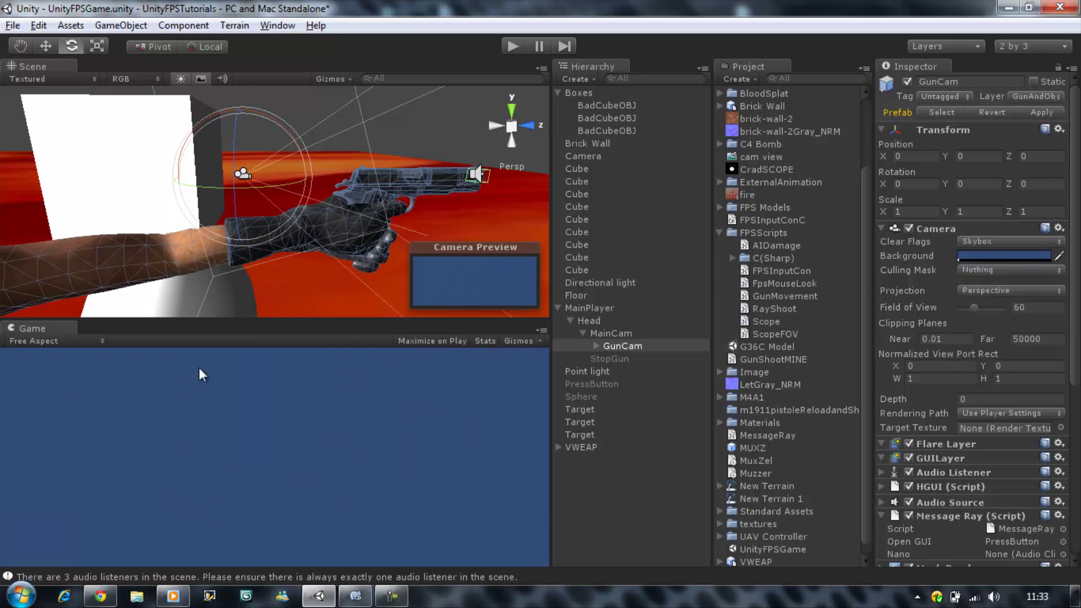
pyautogui.click(1004, 272)
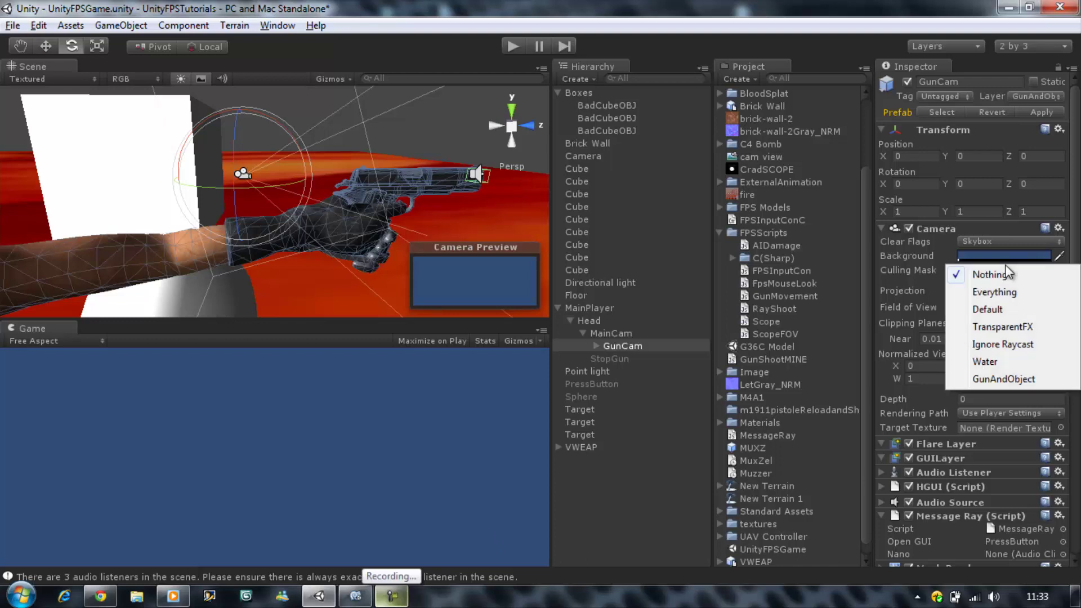
pyautogui.click(1008, 380)
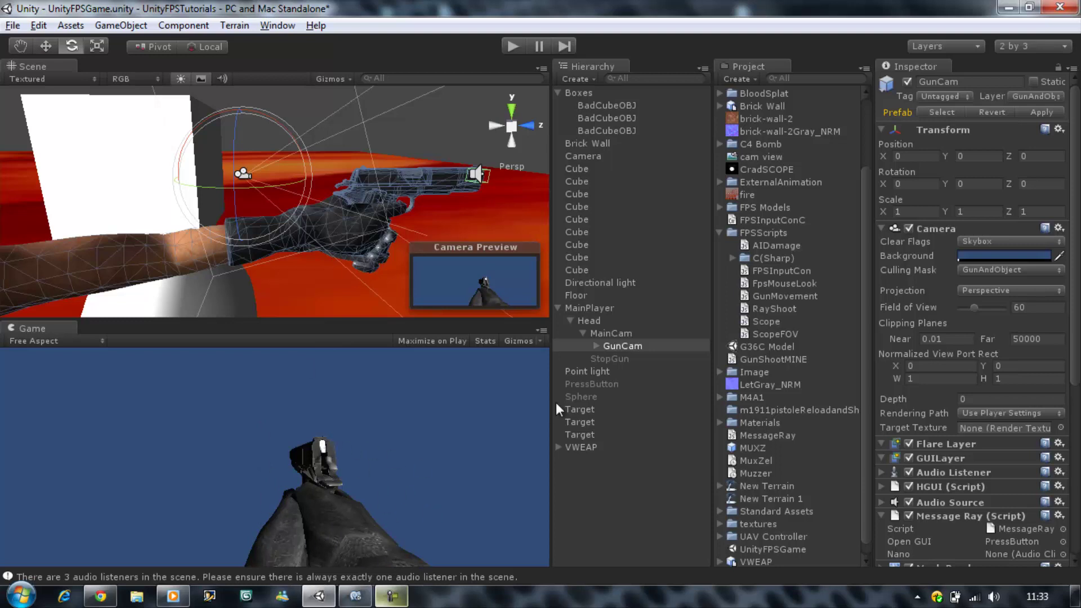
pyautogui.click(608, 338)
pyautogui.moveTo(620, 344)
pyautogui.mouseDown()
pyautogui.moveTo(589, 321)
pyautogui.moveTo(615, 349)
pyautogui.mouseUp()
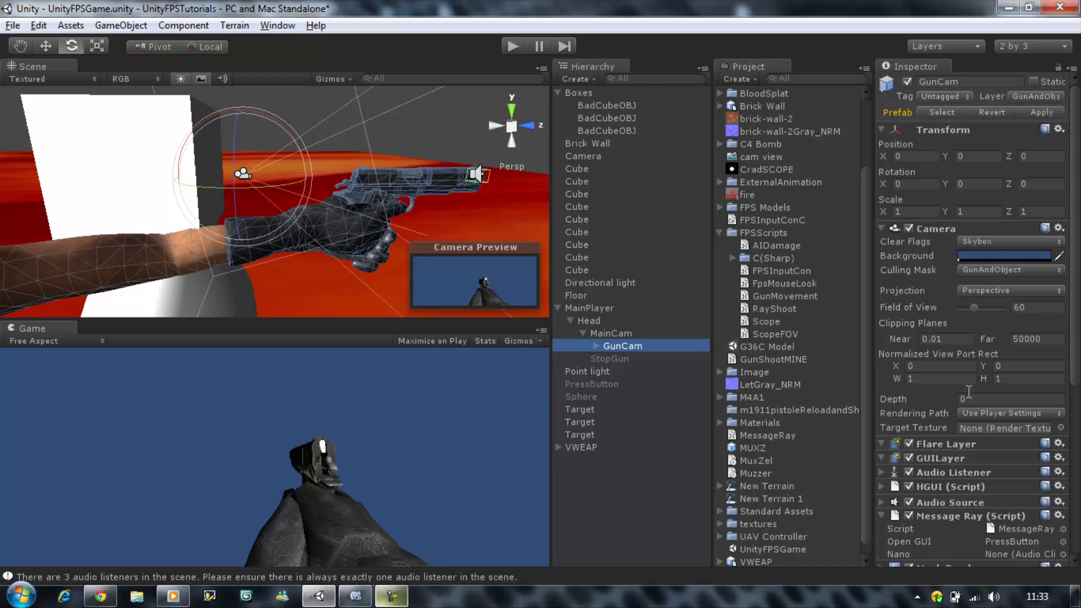
pyautogui.click(983, 400)
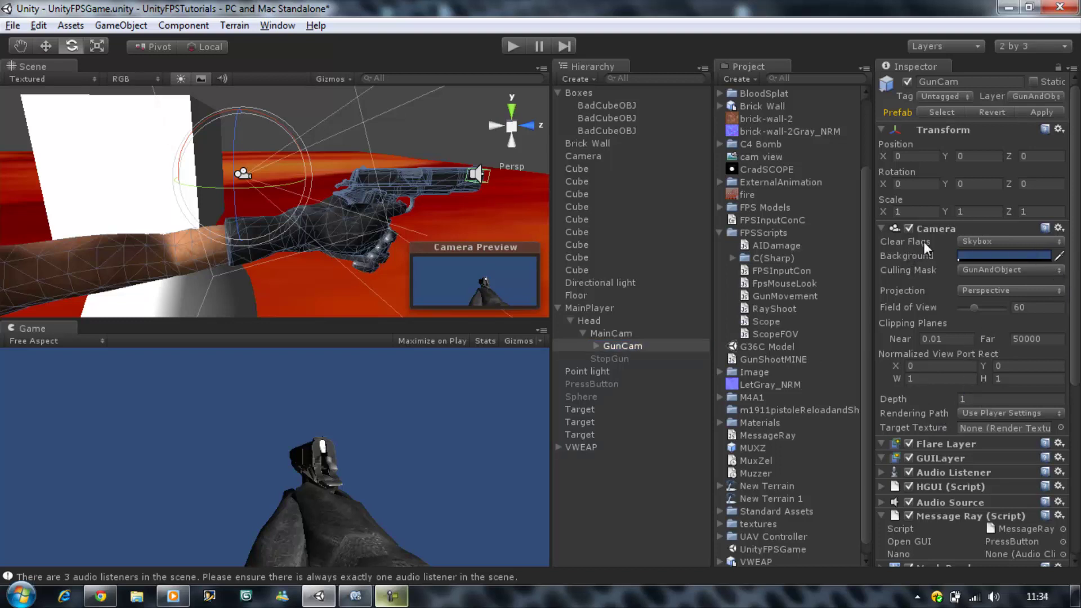
# Step: Change GunCam's Clear Flags from Skybox to Depth only
pyautogui.click(1010, 241)
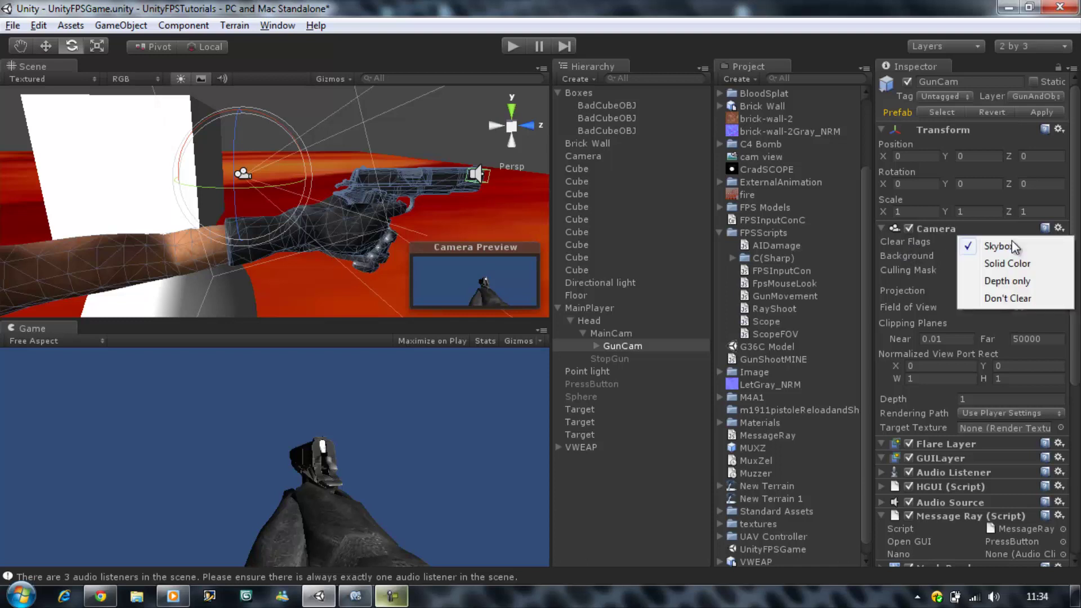
pyautogui.click(1007, 280)
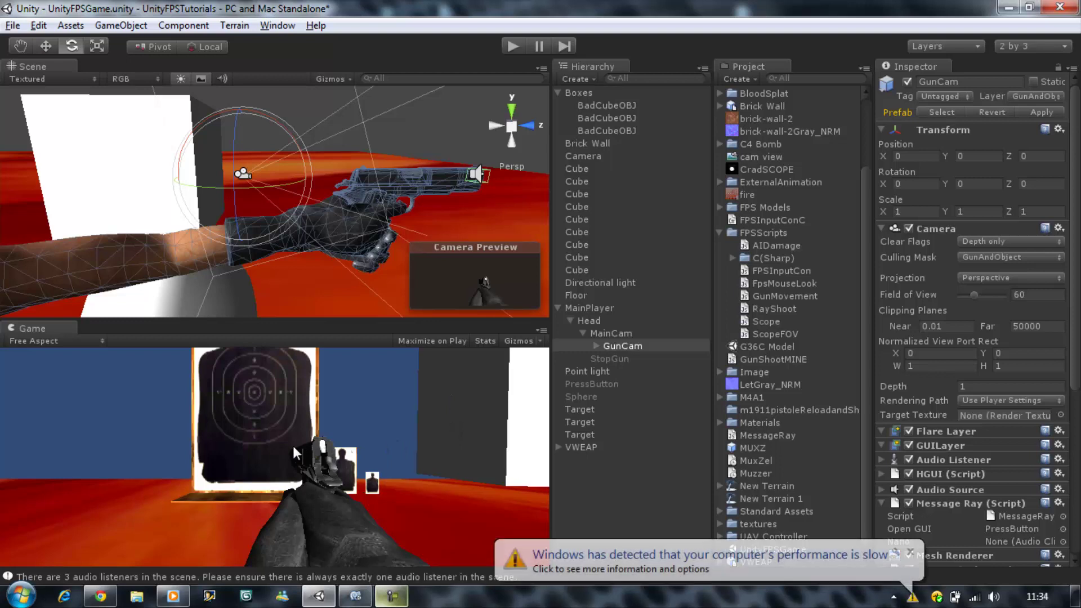
# Step: Dismiss the Windows notification, run and stop a play test, then select MainCam
pyautogui.click(910, 553)
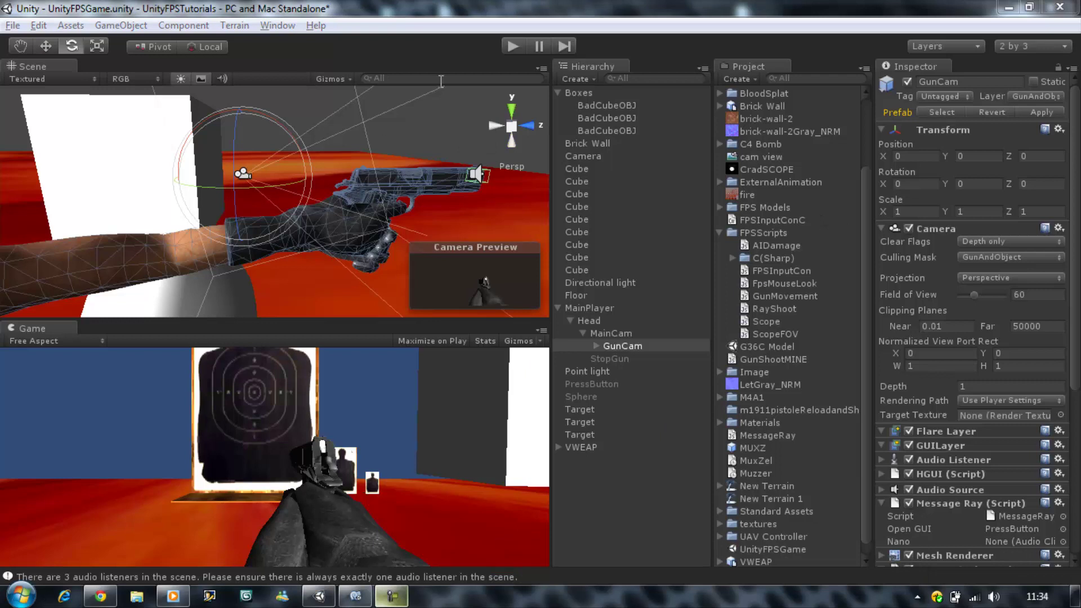
pyautogui.click(511, 47)
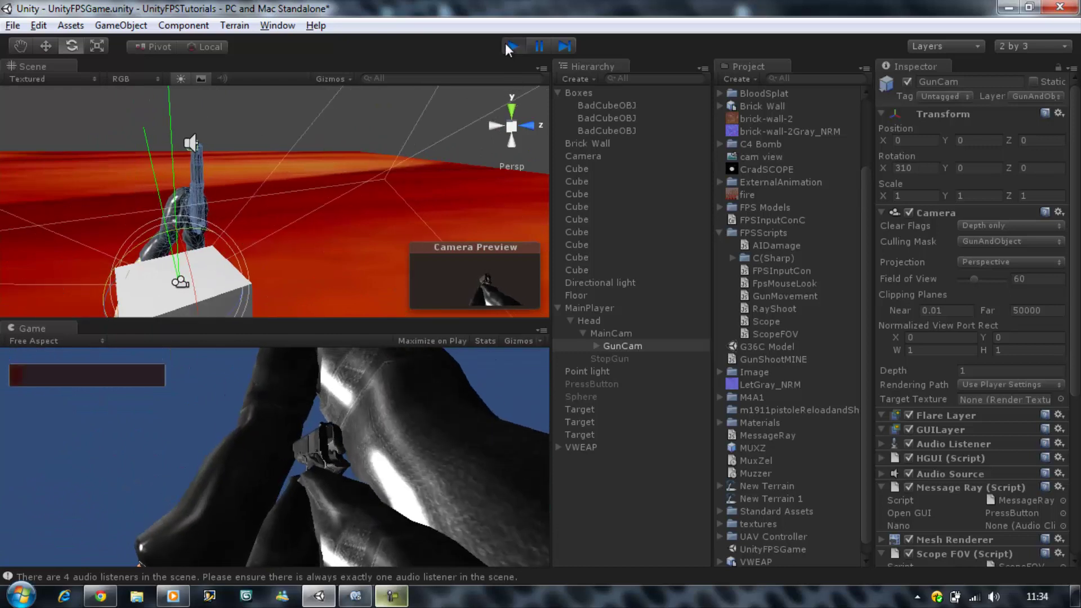
pyautogui.click(504, 44)
pyautogui.click(603, 332)
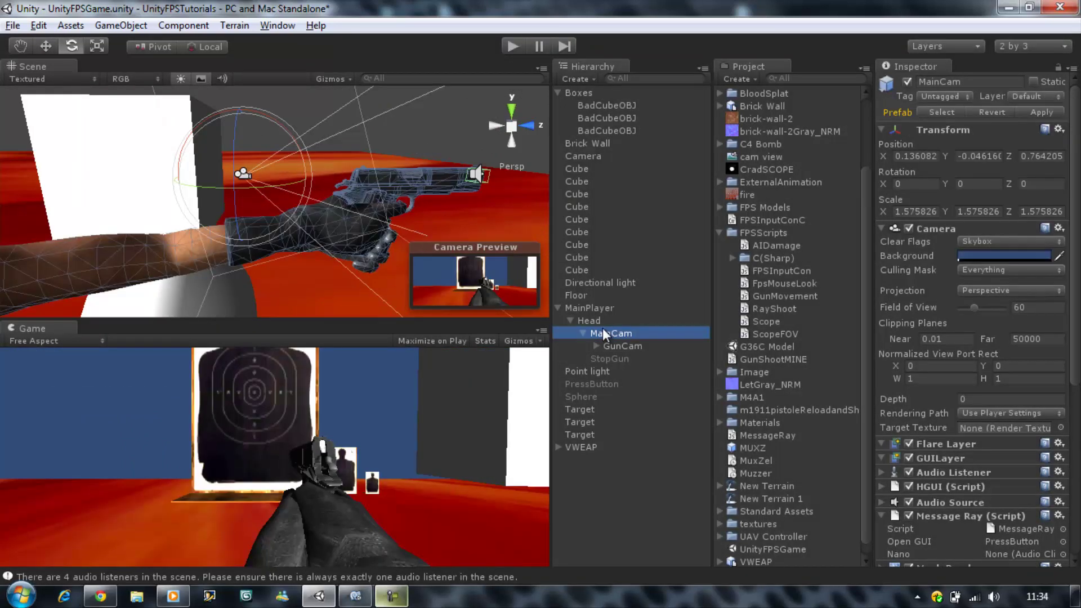
# Step: Exclude the GunAndObject layer from MainCam's Culling Mask, leaving it Mixed
pyautogui.click(1014, 273)
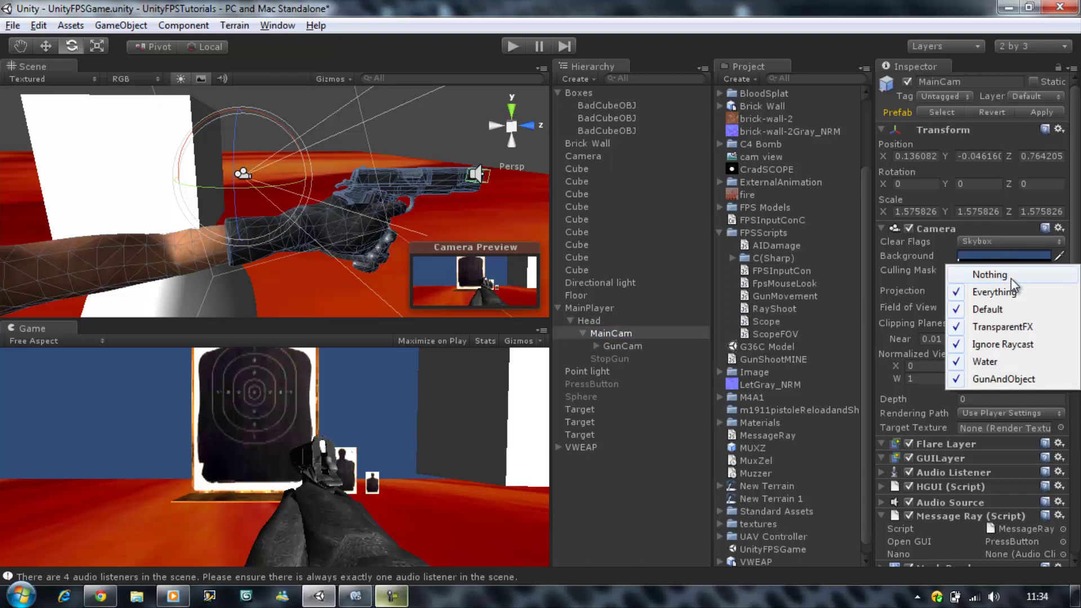
pyautogui.click(1002, 380)
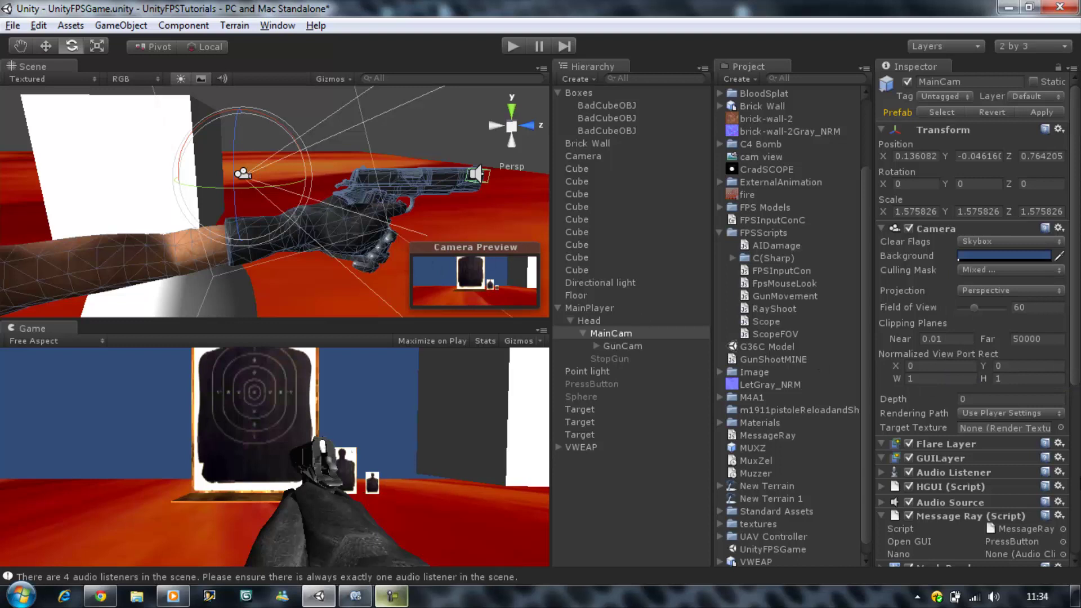
pyautogui.scroll(-5, 1035, 467)
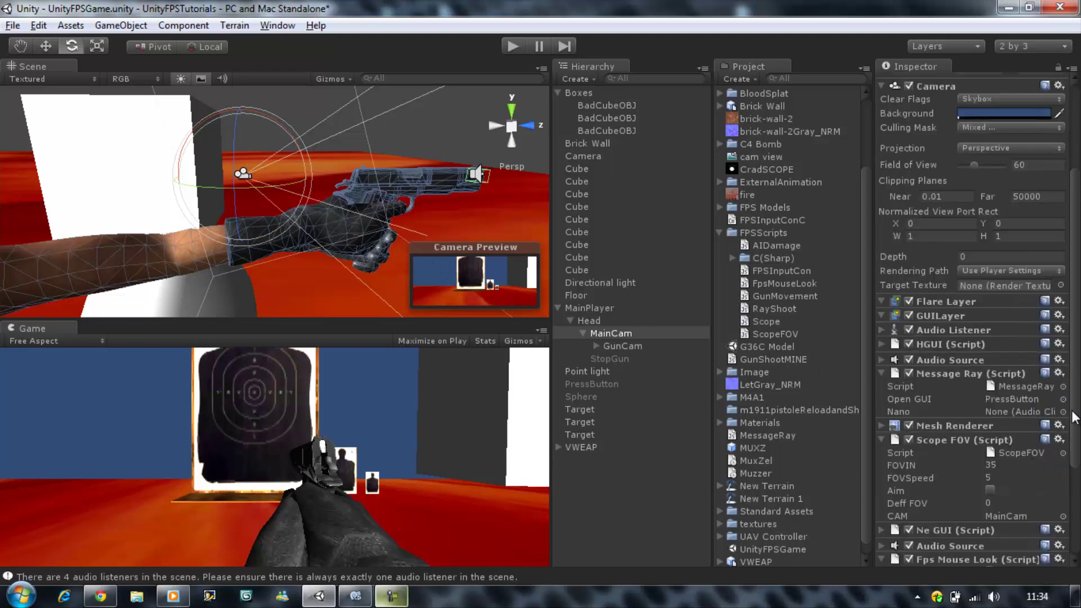
# Step: Remove the Ne GUI (Script) component from GunCam
pyautogui.click(622, 347)
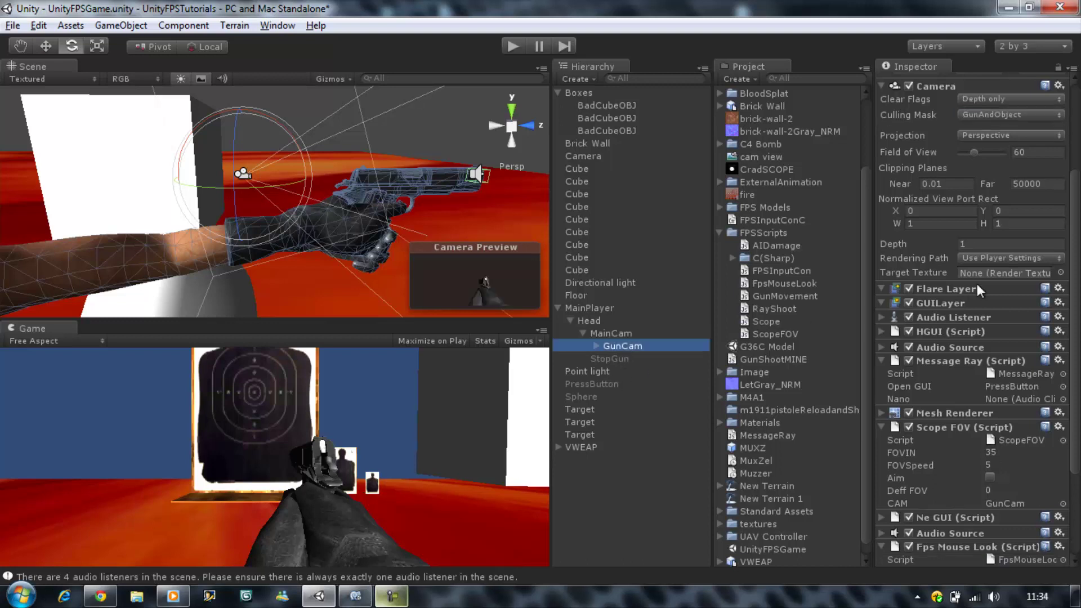
pyautogui.scroll(-2, 1022, 269)
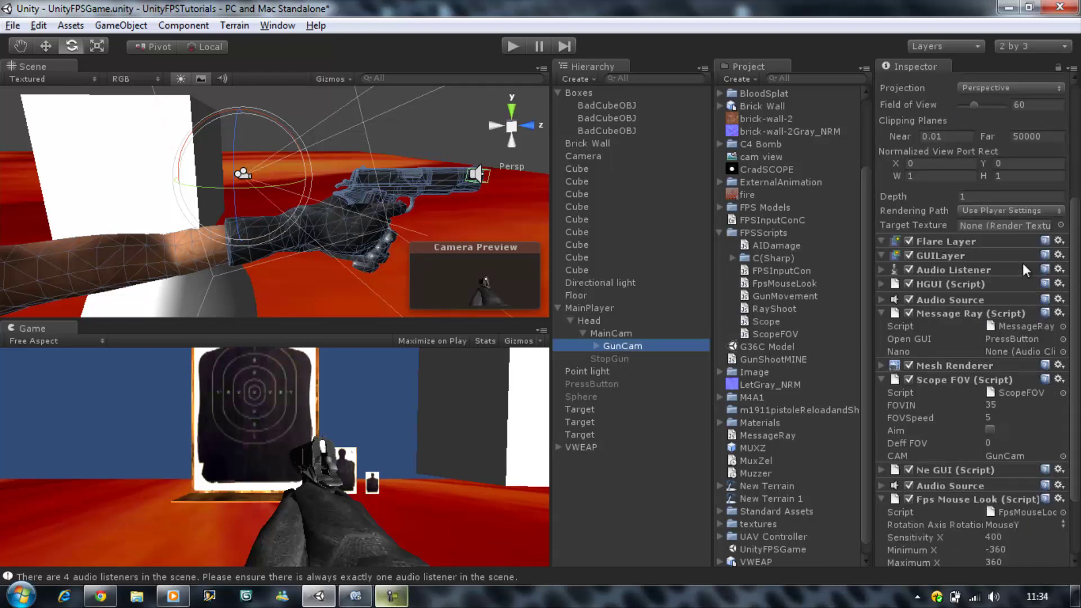
pyautogui.scroll(-2, 1025, 435)
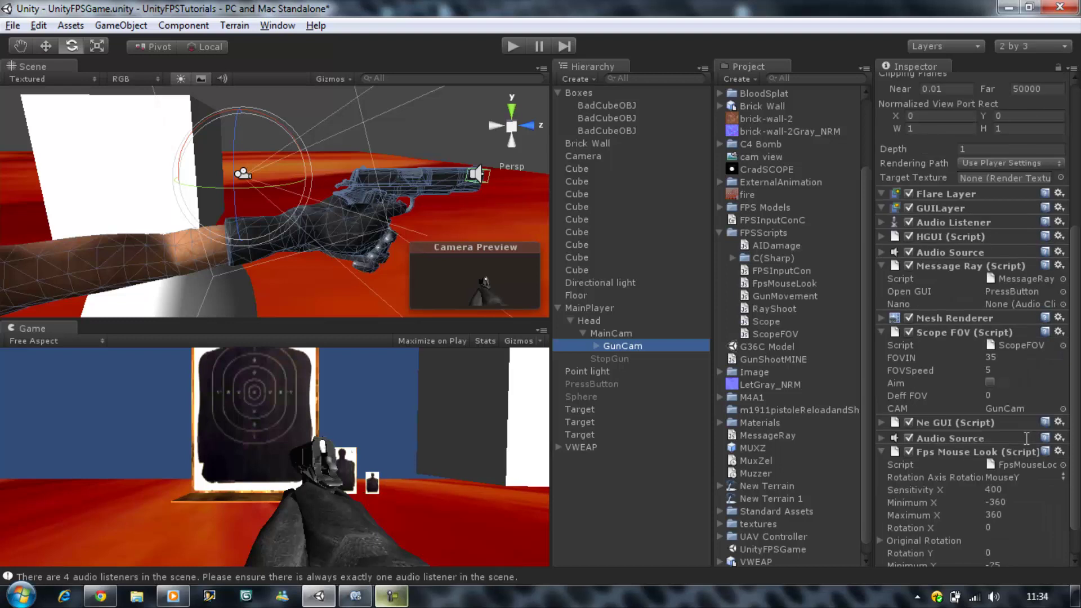
pyautogui.click(1058, 422)
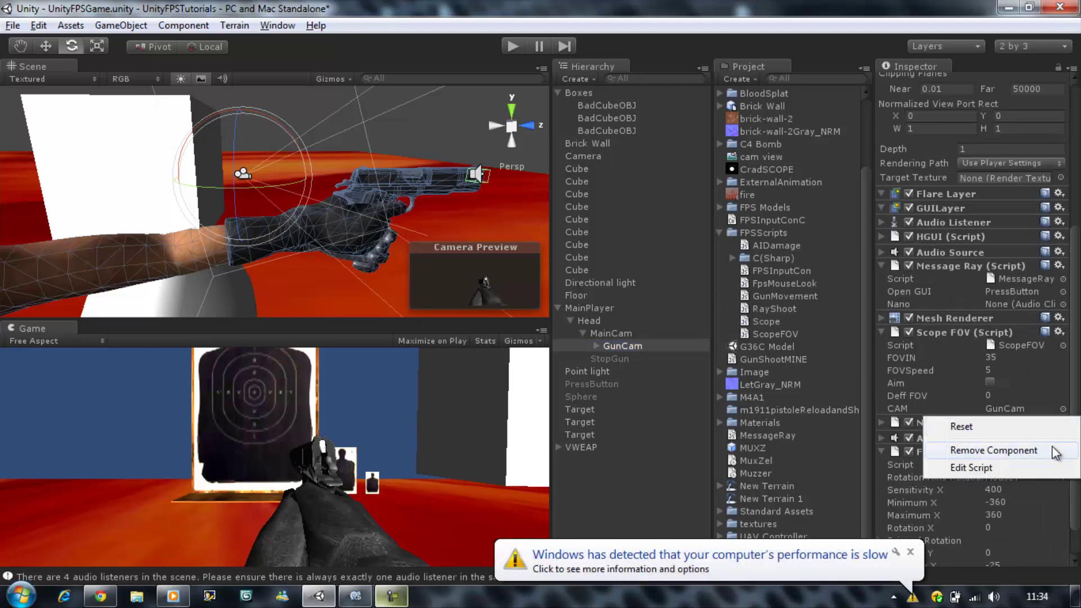
pyautogui.click(1055, 452)
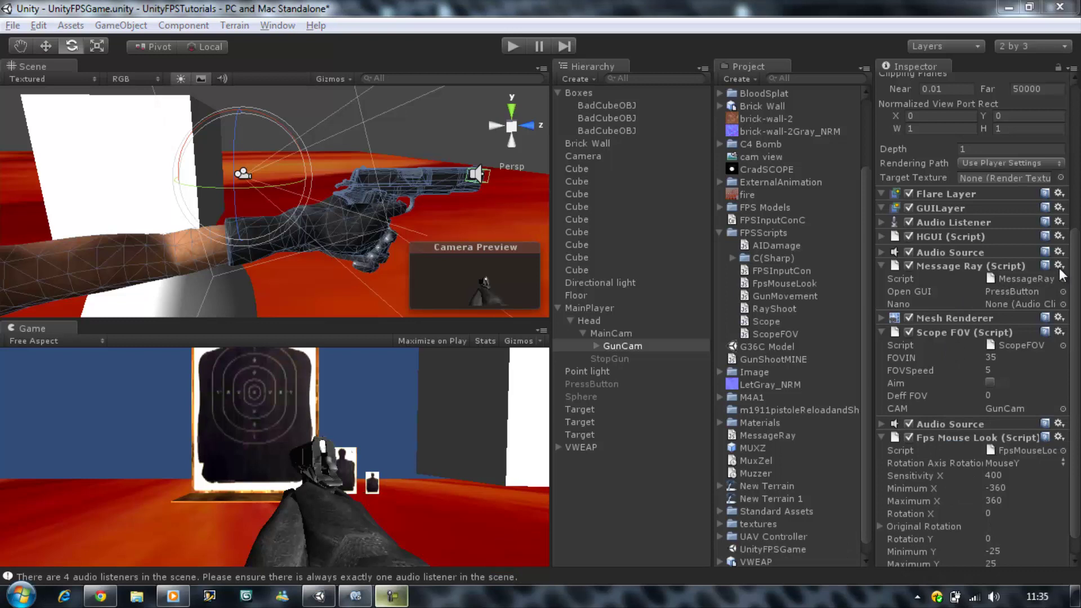
# Step: Remove the HGUI (Script) component and collapse the Message Ray, Fps Mouse Look and Scope FOV scripts
pyautogui.click(887, 265)
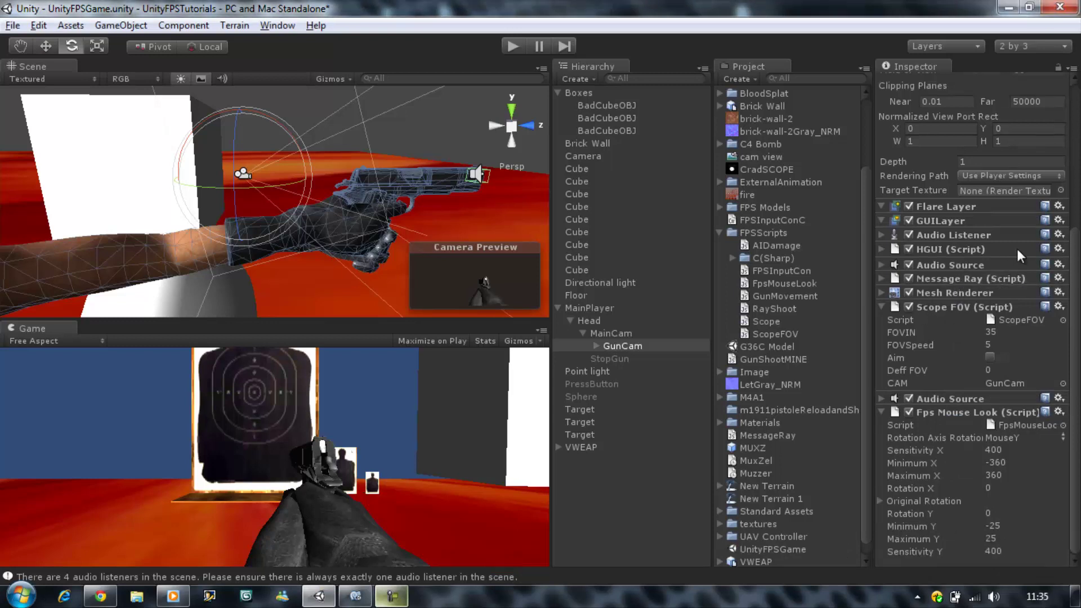
pyautogui.click(881, 249)
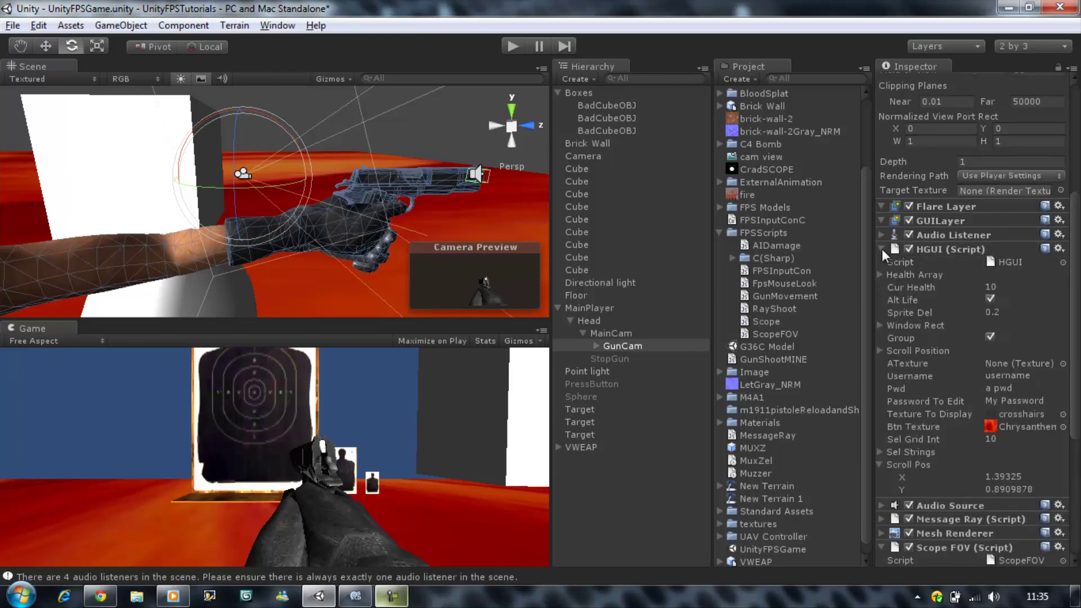
pyautogui.click(882, 249)
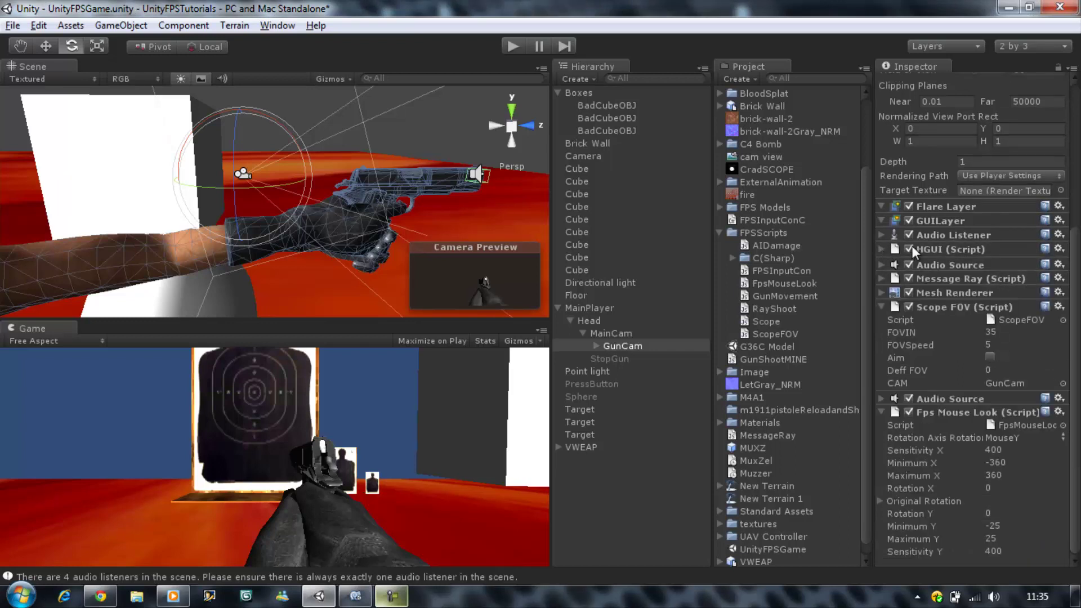
pyautogui.click(1056, 249)
pyautogui.click(1036, 279)
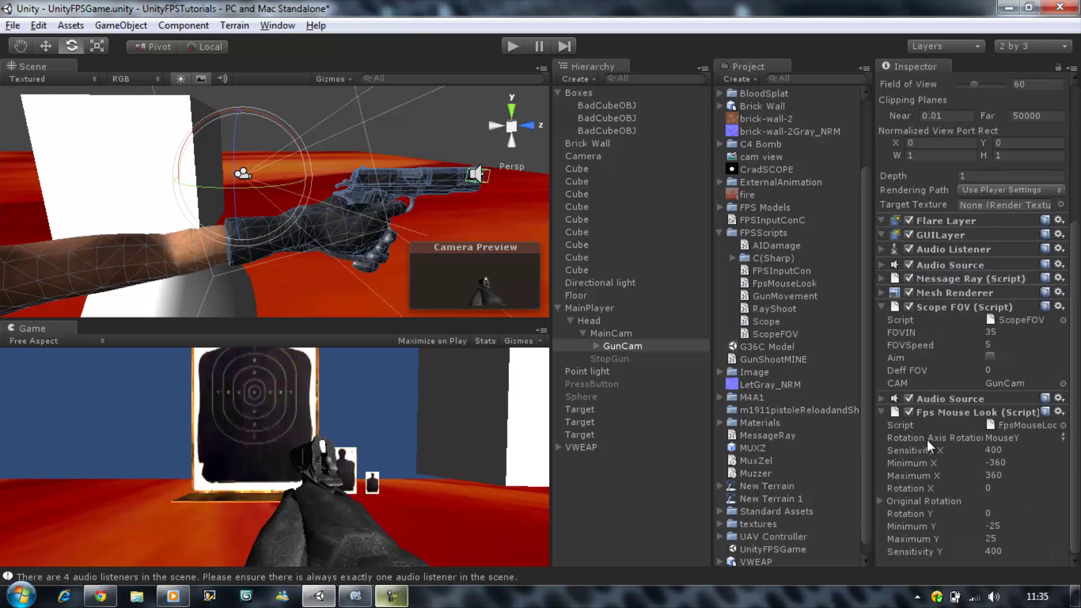
pyautogui.click(880, 412)
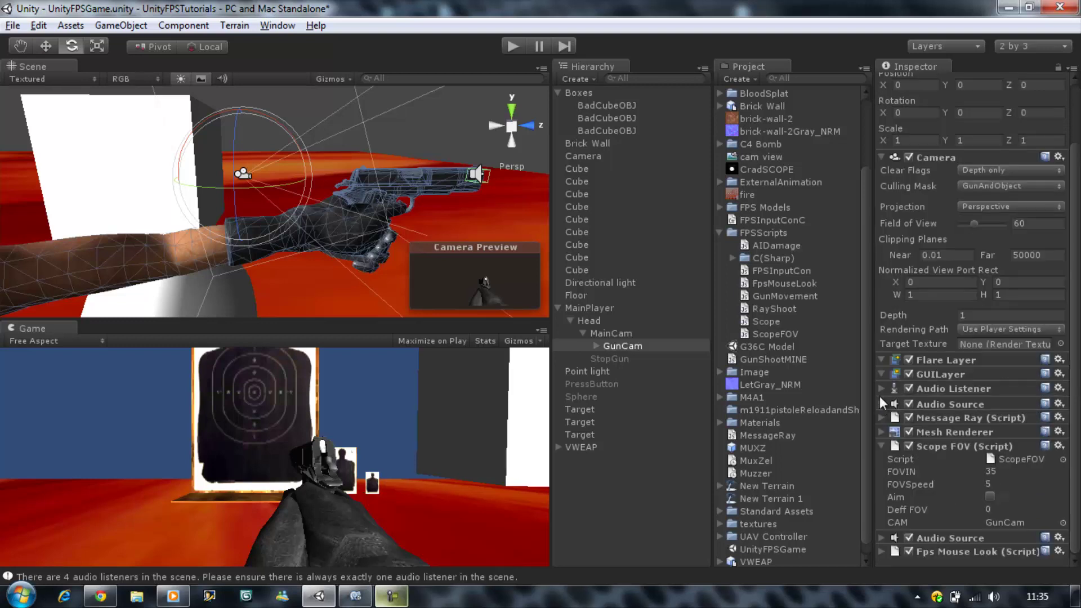
pyautogui.click(881, 445)
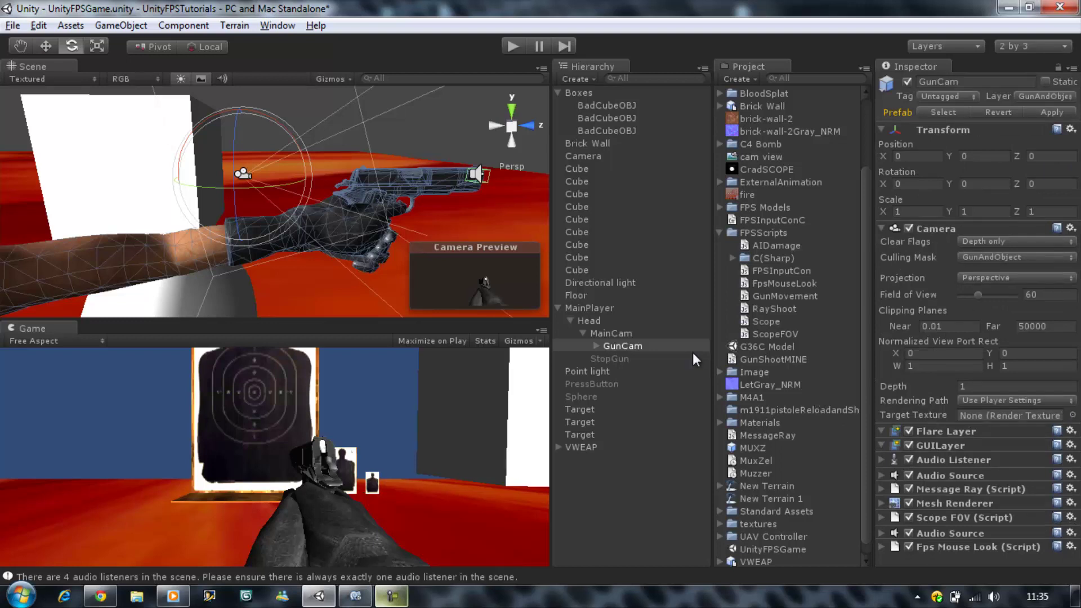
# Step: Start play mode, look around, and frame the MainPlayer capsule in the Scene view
pyautogui.click(511, 45)
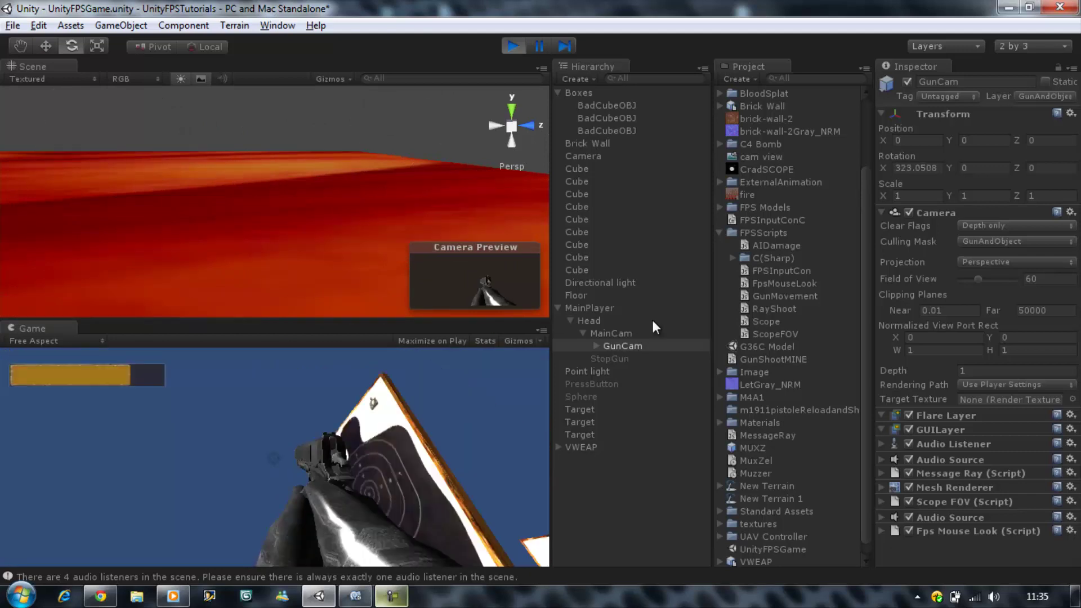
pyautogui.moveTo(624, 345); pyautogui.dragTo(588, 307)
pyautogui.press('f')
# Step: Frame one of the enemy cubes in the Scene view, then return control to the running game
pyautogui.moveTo(269, 180); pyautogui.dragTo(317, 149, button='right')
pyautogui.click(317, 149)
pyautogui.press('f')
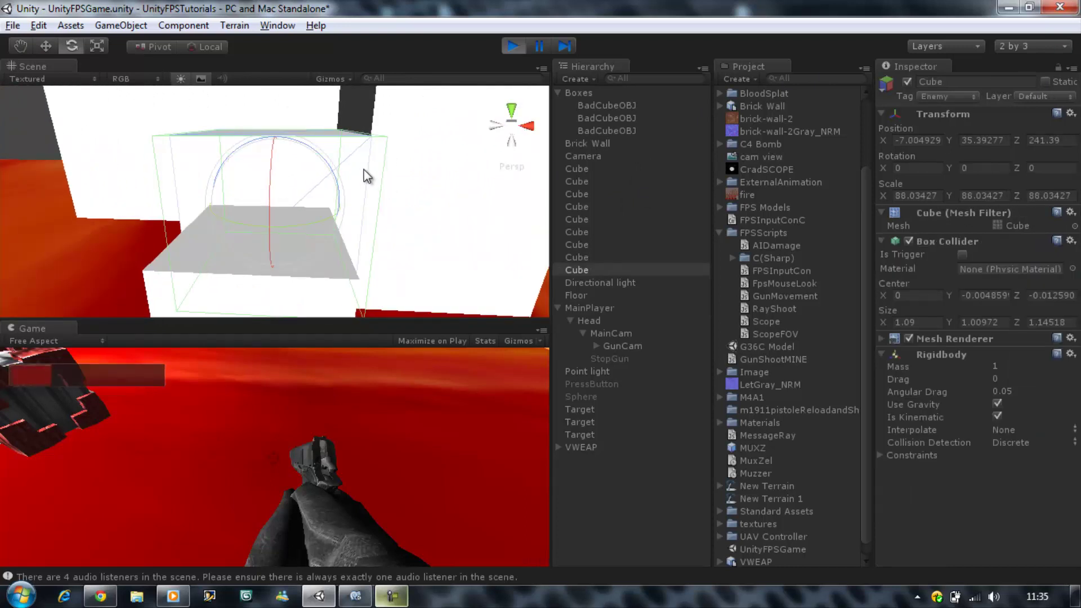
pyautogui.click(339, 455)
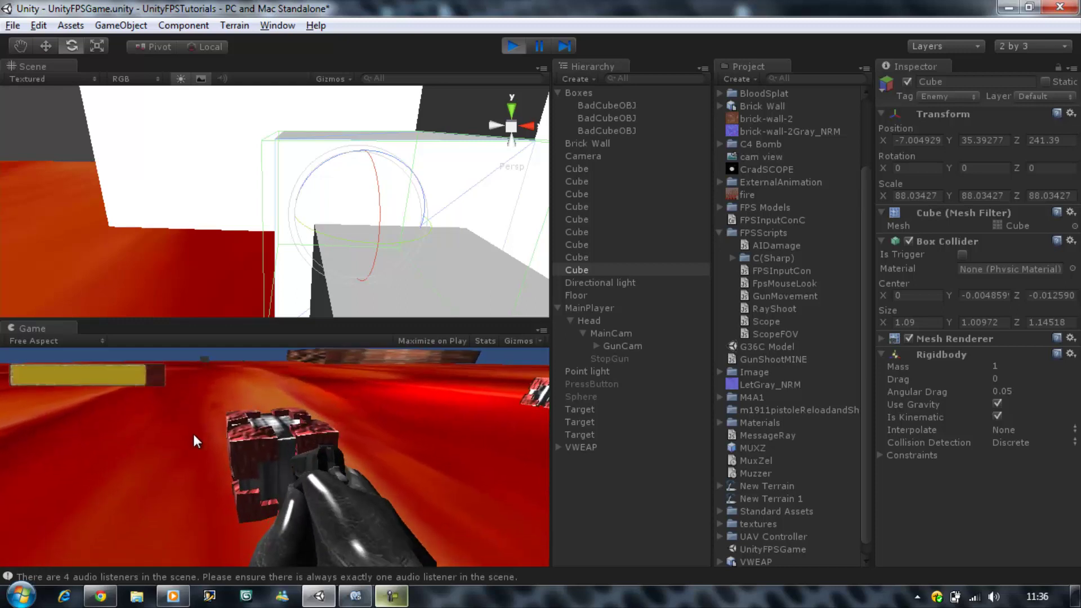
# Step: Stop play mode and move RayPoint from under GunCam to a direct child of MainCam
pyautogui.click(508, 45)
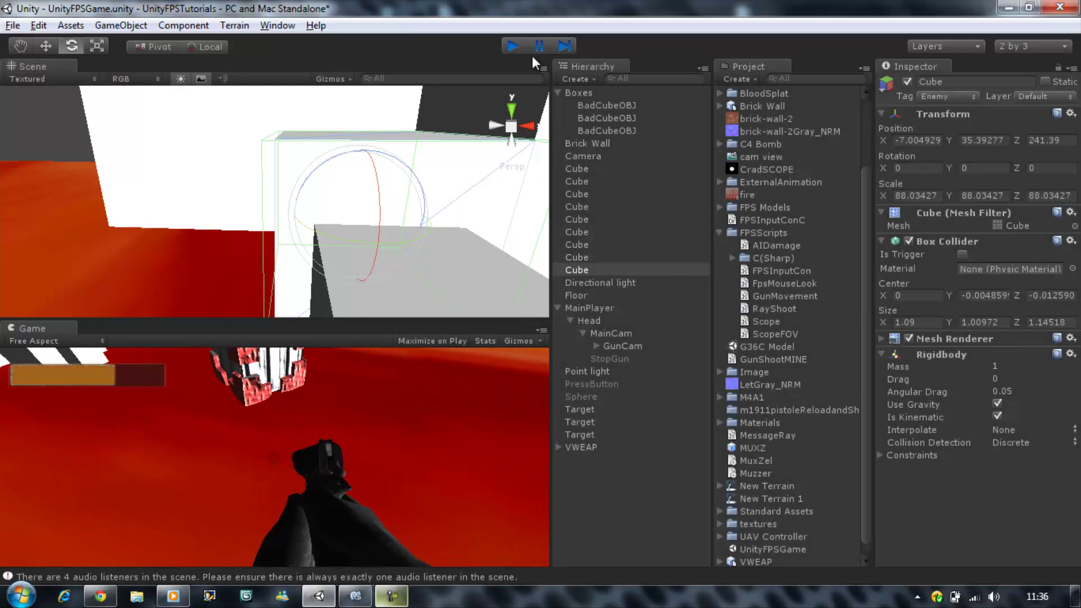
pyautogui.click(596, 345)
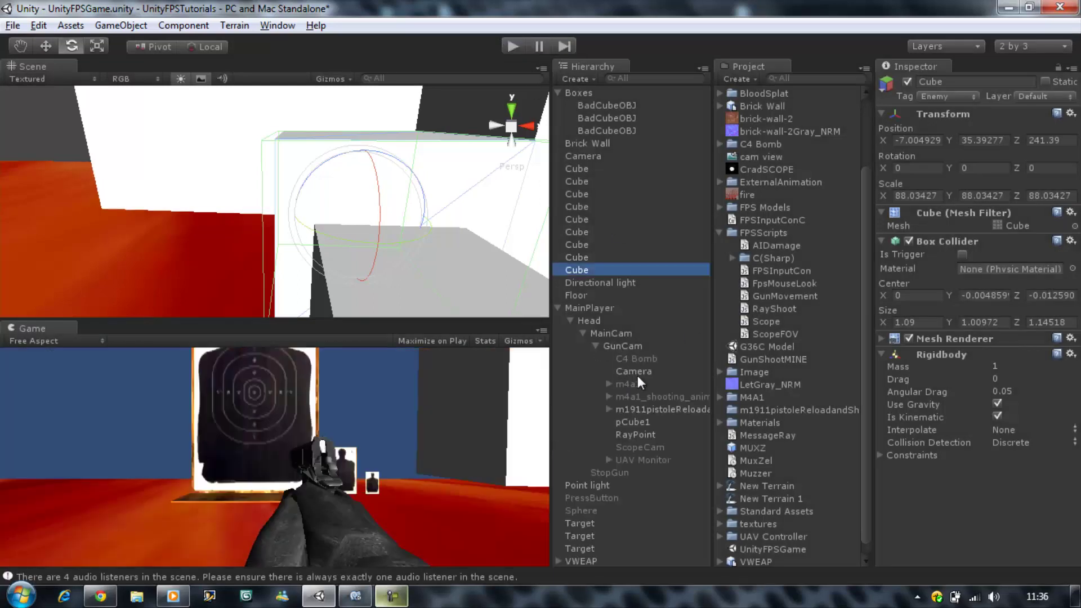
pyautogui.click(634, 422)
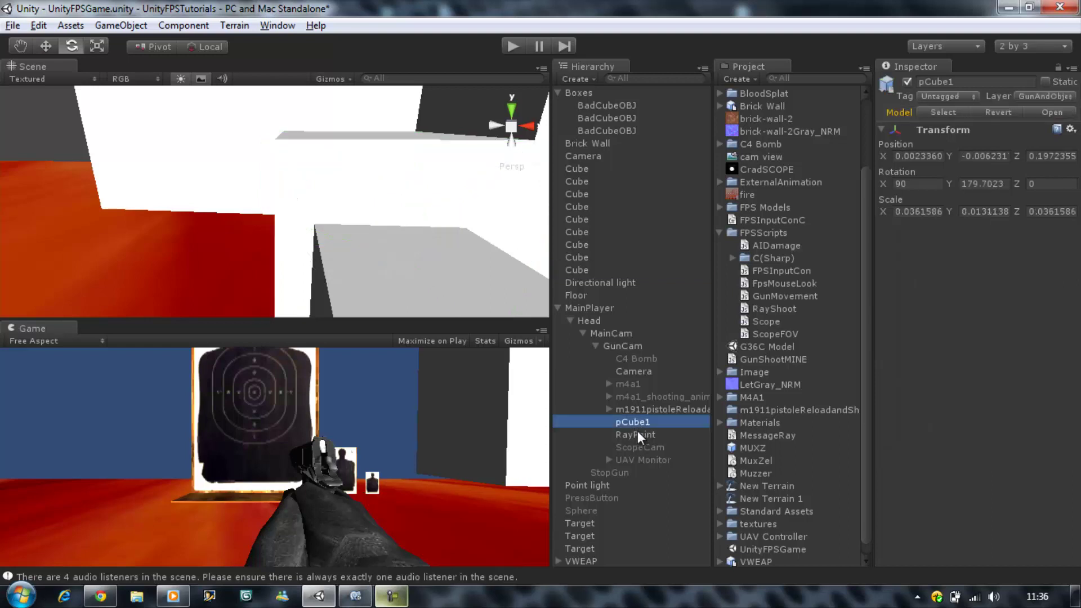
pyautogui.click(637, 435)
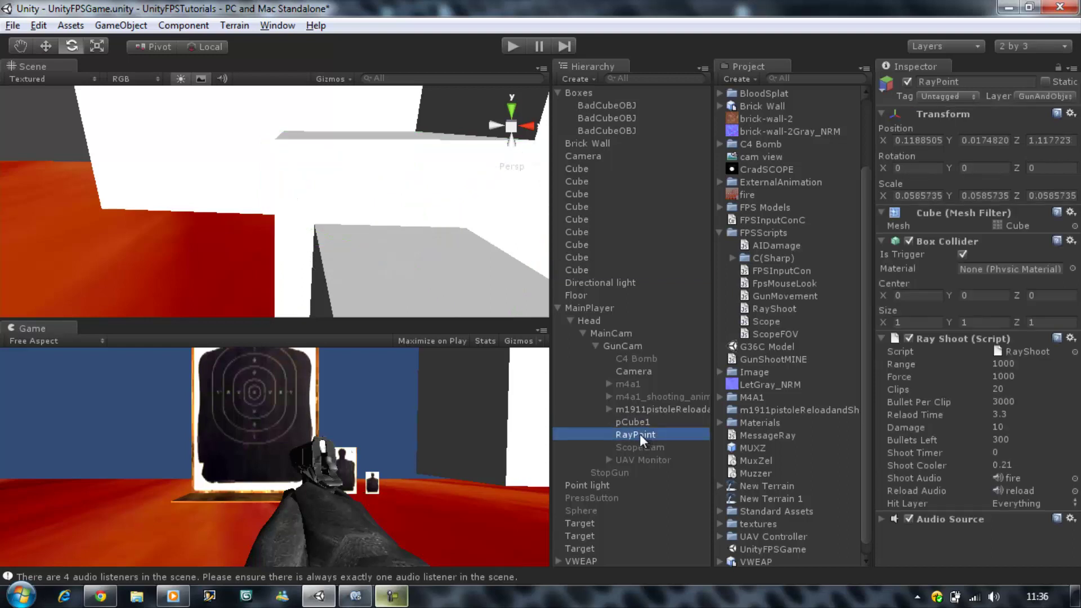
pyautogui.moveTo(639, 434); pyautogui.dragTo(623, 336)
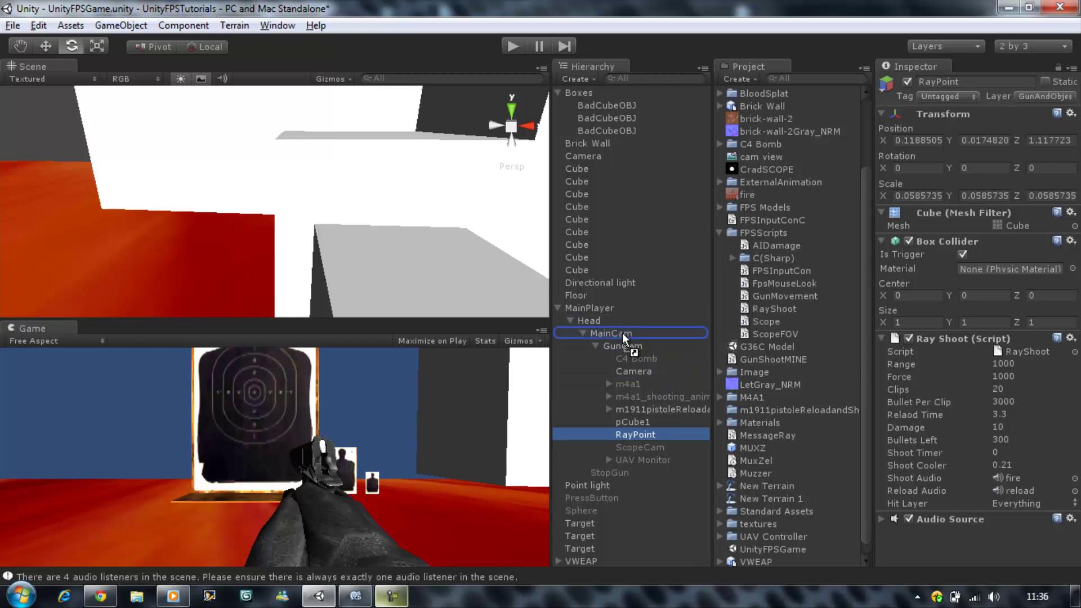
pyautogui.moveTo(622, 336); pyautogui.dragTo(623, 334)
# Step: Frame pCube1 in the Scene view and orbit around it
pyautogui.click(642, 423)
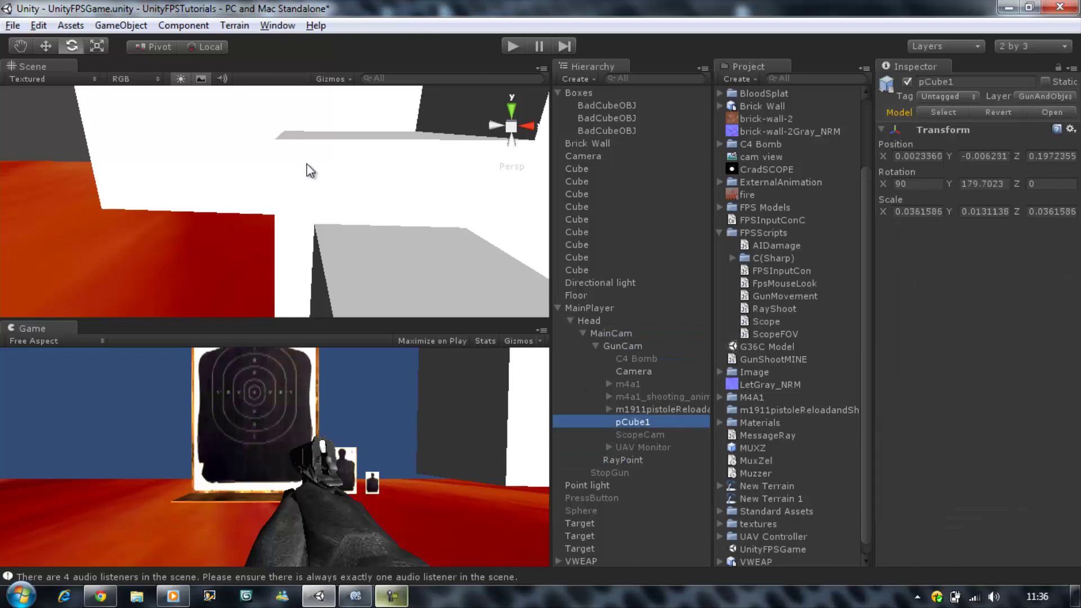
pyautogui.press('f')
pyautogui.keyDown('alt'); pyautogui.moveTo(302, 147); pyautogui.dragTo(462, 163); pyautogui.keyUp('alt')
pyautogui.click(505, 46)
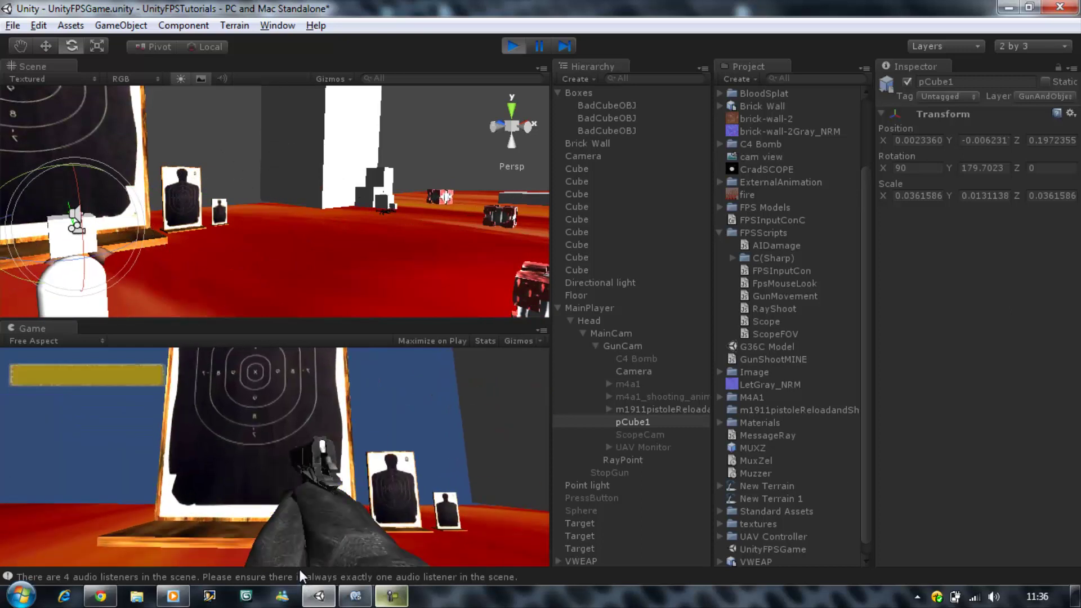
pyautogui.click(300, 572)
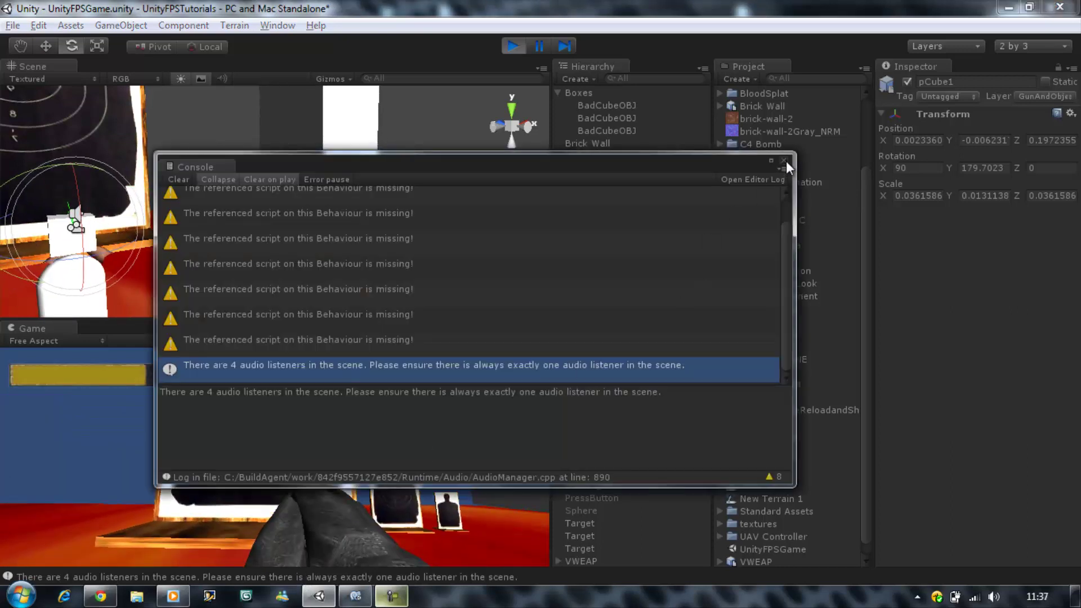
pyautogui.click(784, 160)
pyautogui.press('w')
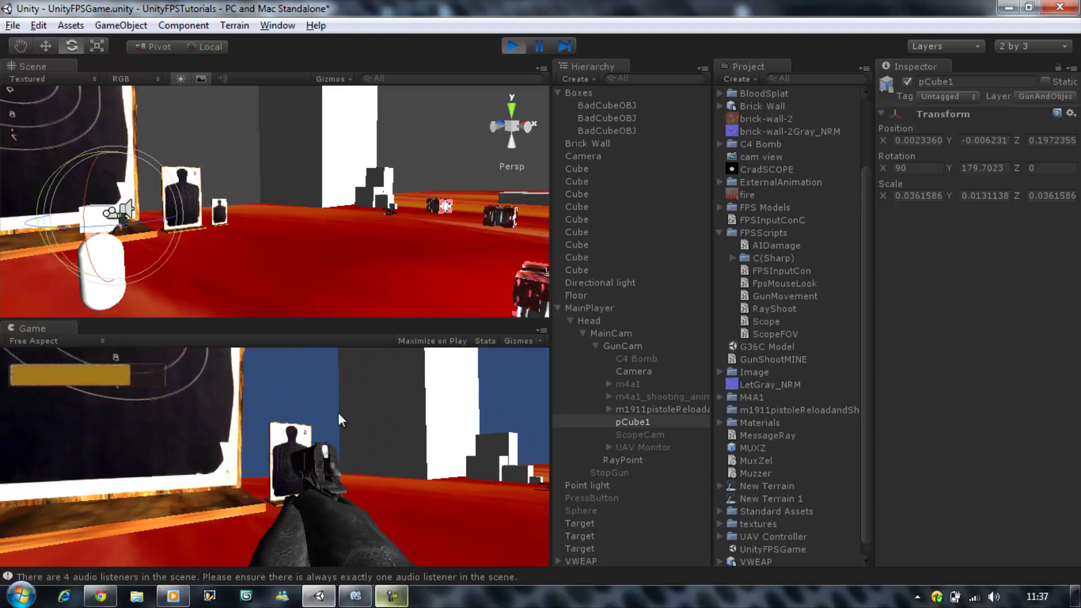
pyautogui.press('w')
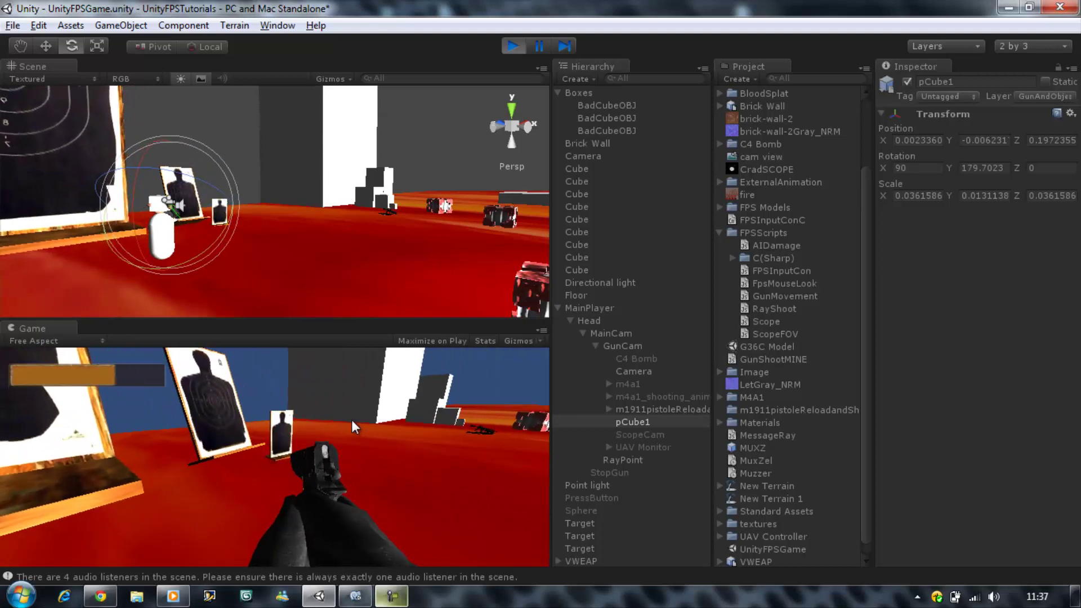
pyautogui.press('w')
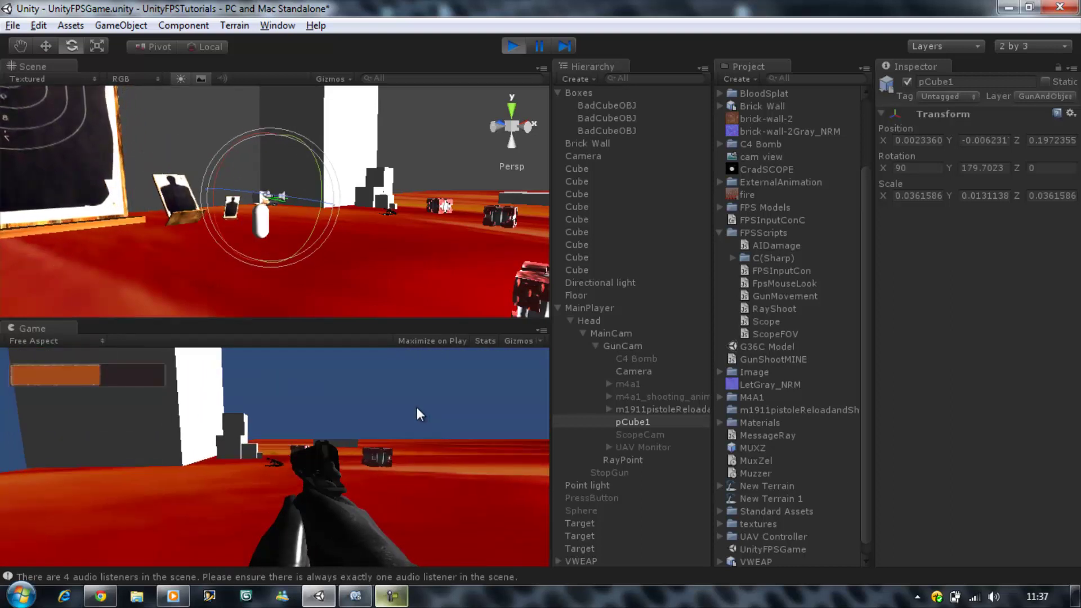
pyautogui.press('w')
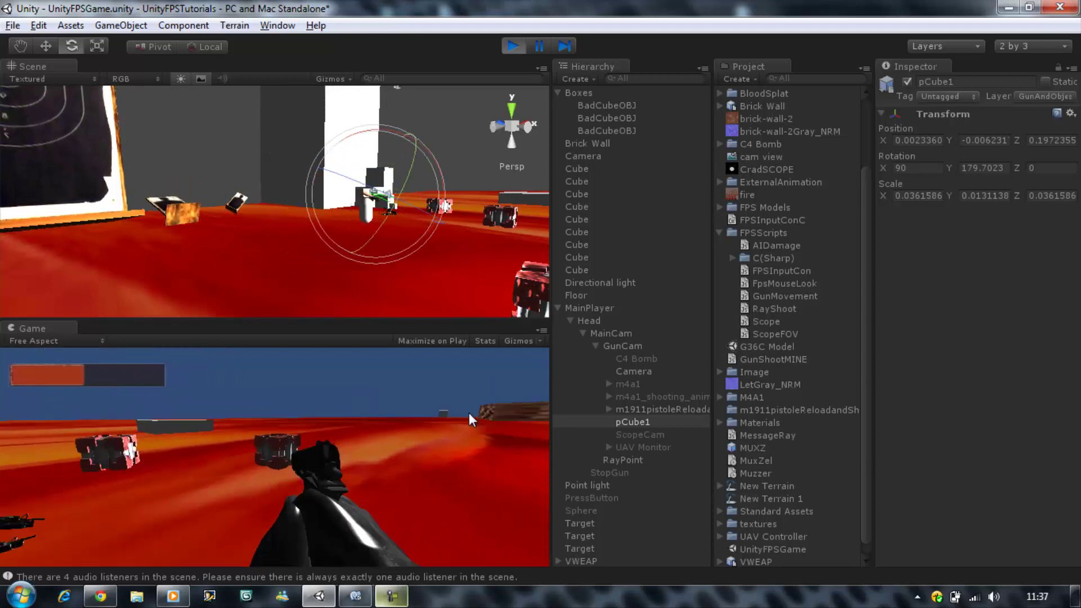
pyautogui.press('w')
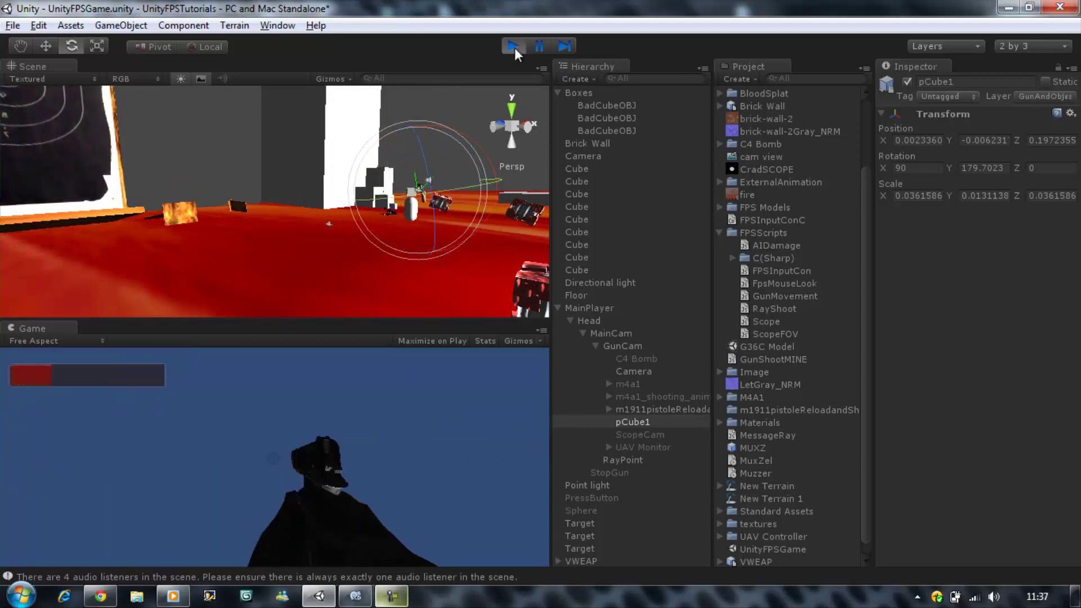
pyautogui.click(514, 47)
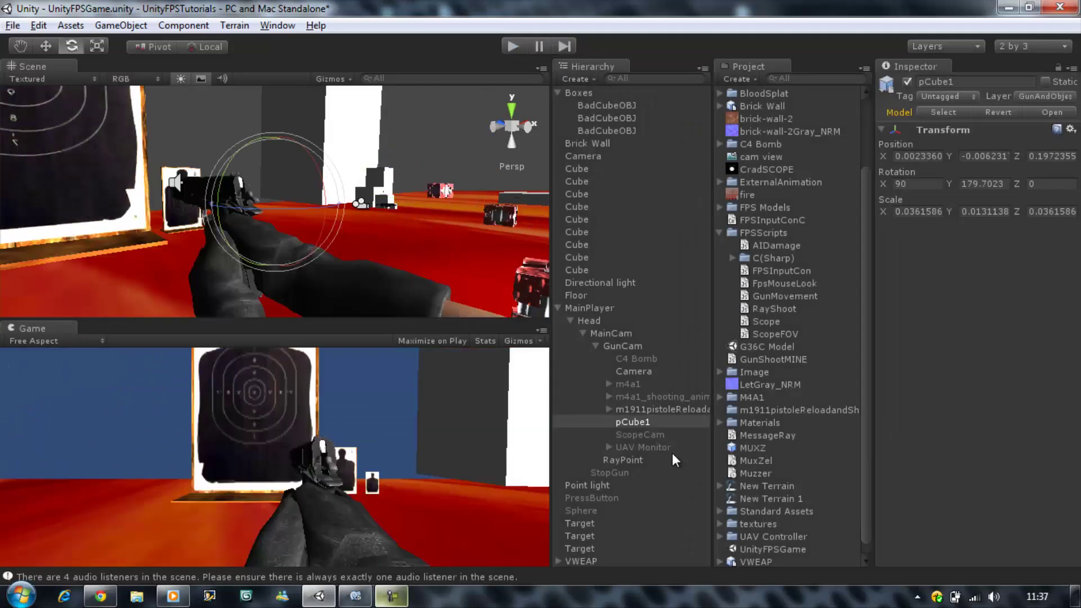